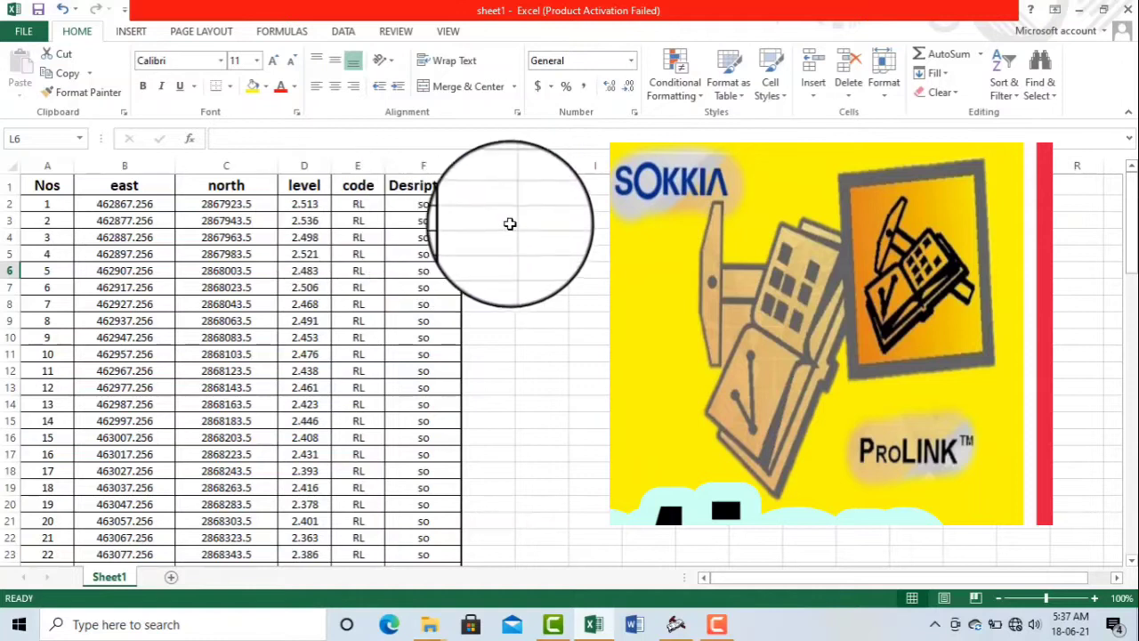
- Review the survey table's column order: Nos, east, north, level, code and Desription
left_click(49, 167)
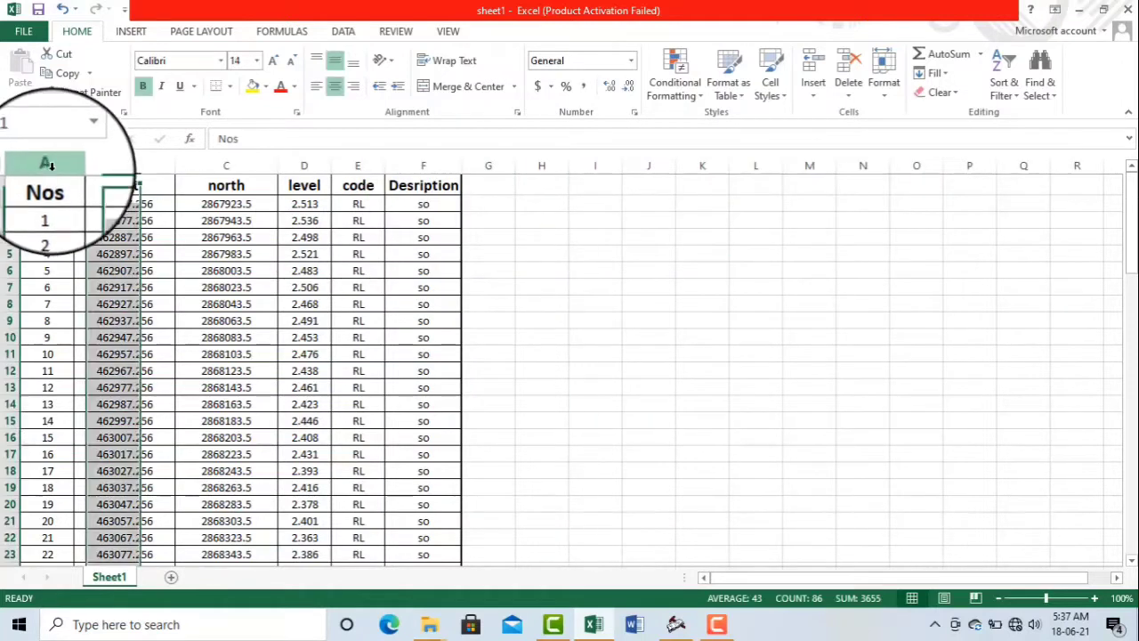
left_click(112, 165)
left_click(254, 163)
left_click(303, 165)
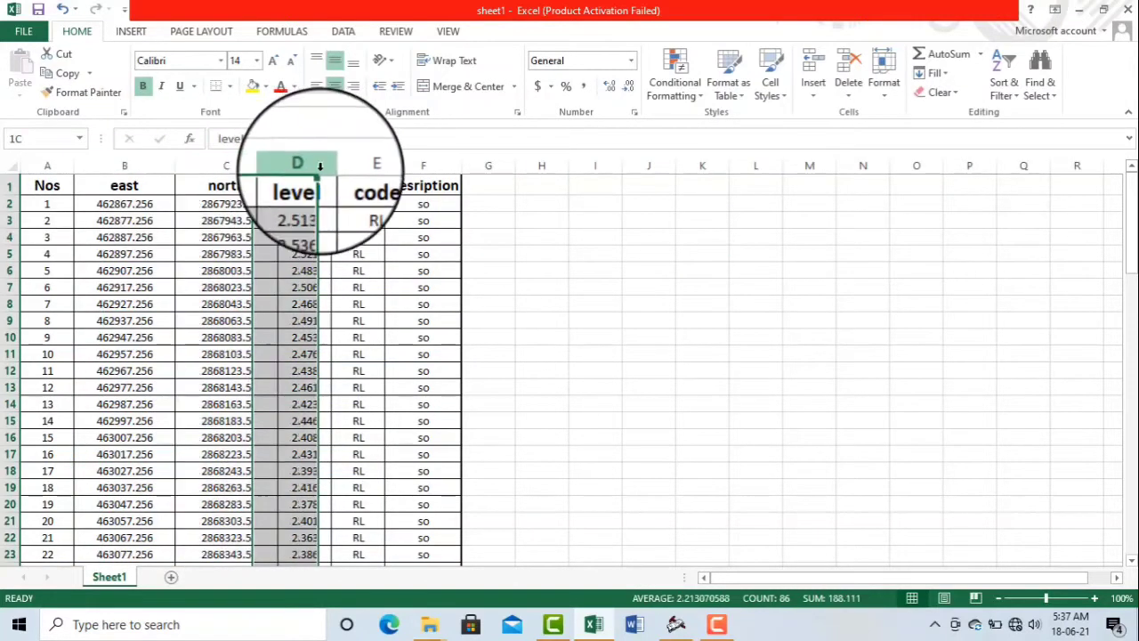
left_click(357, 165)
left_click(427, 165)
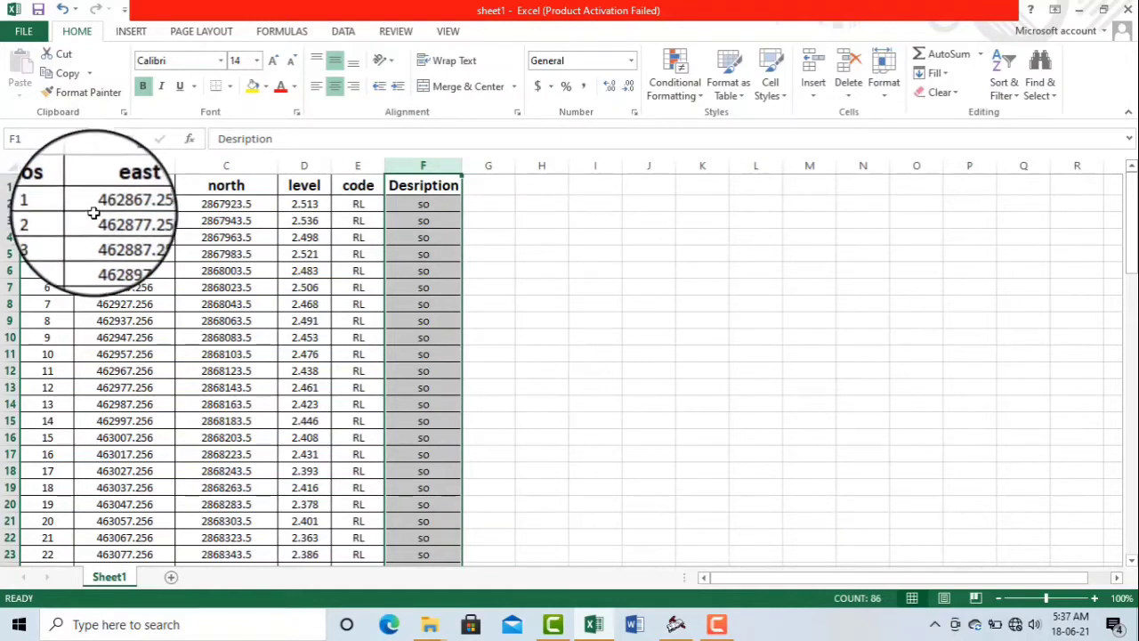
left_click(36, 201)
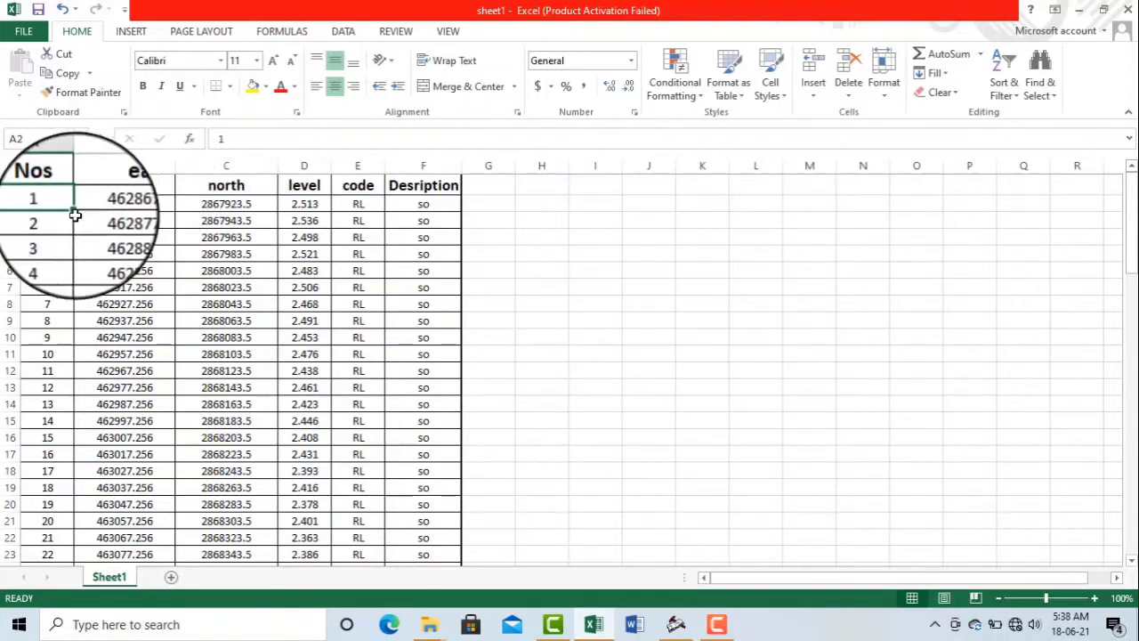
left_click(70, 166)
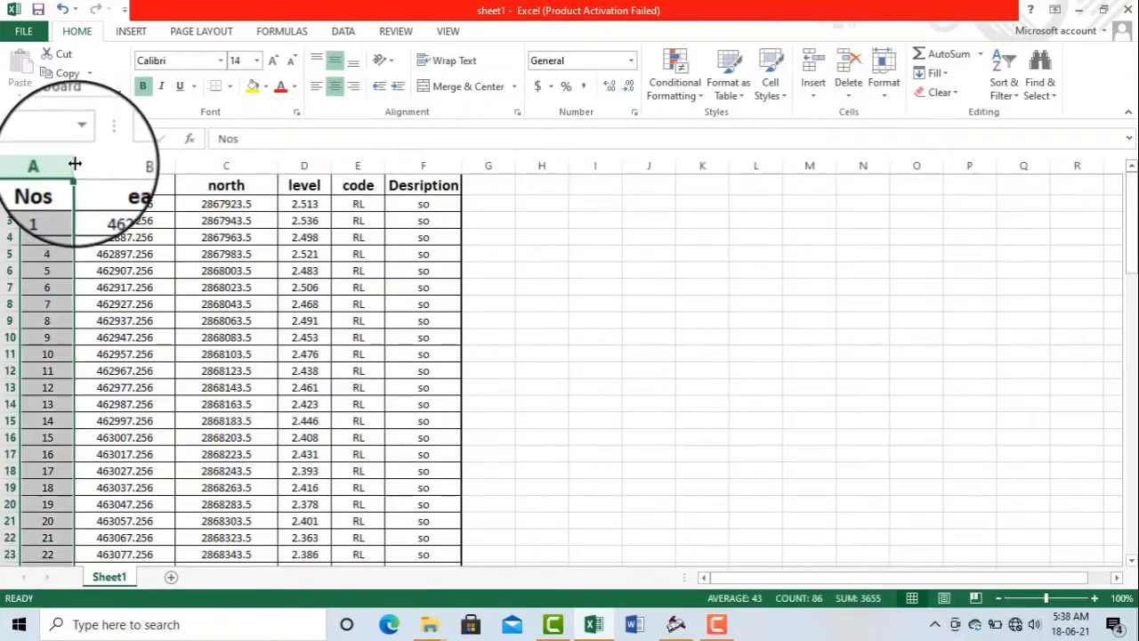
left_click(125, 165)
left_click(210, 165)
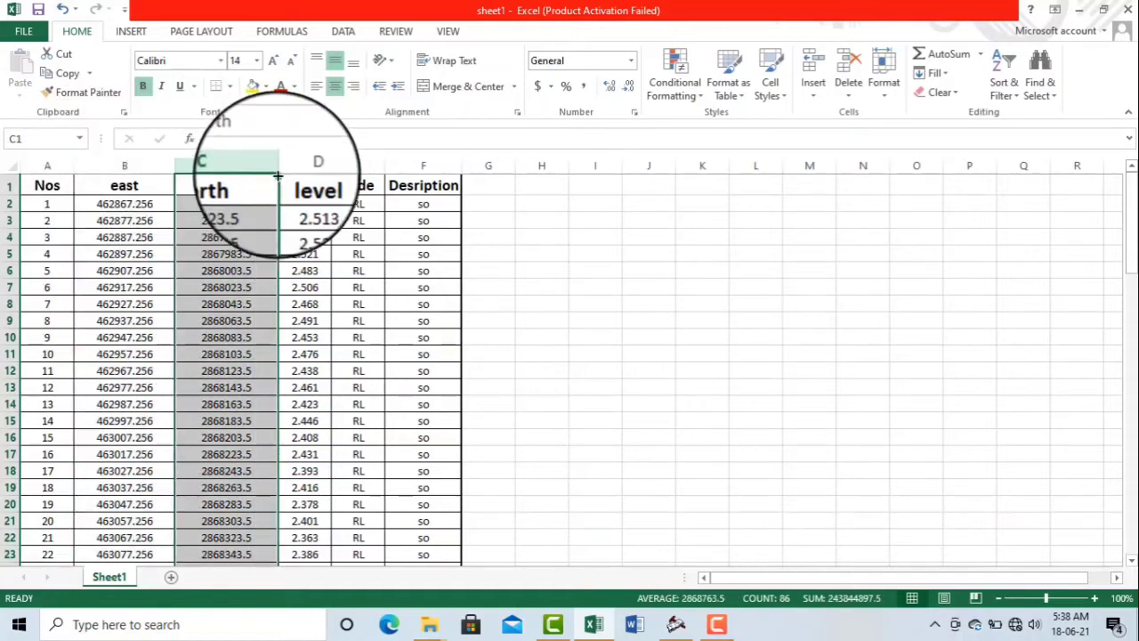
left_click(304, 165)
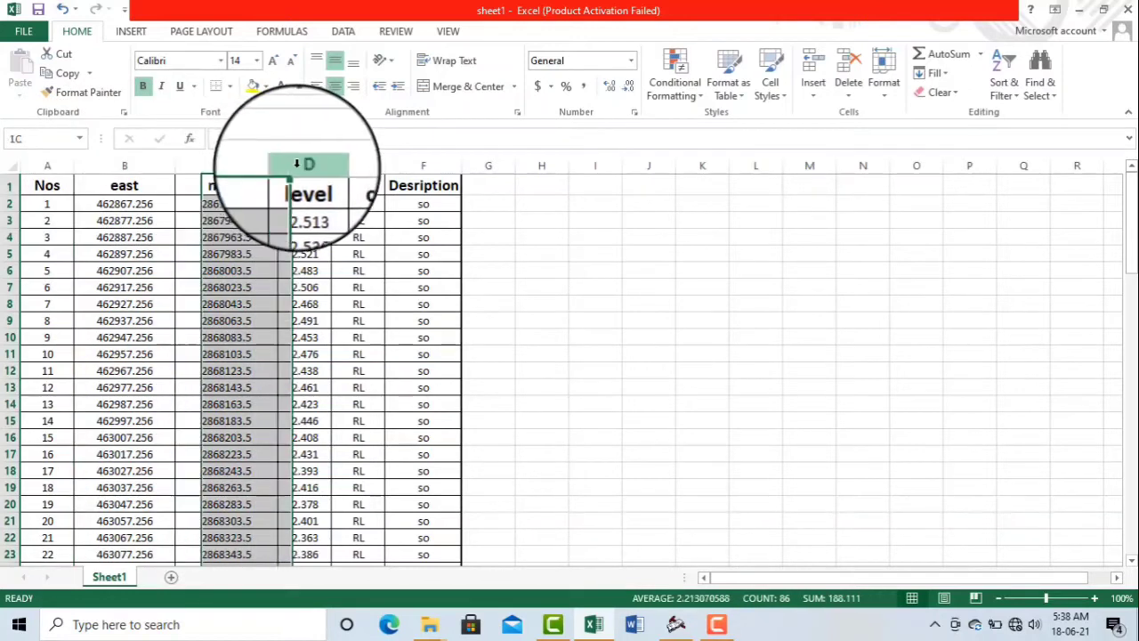
left_click(58, 185)
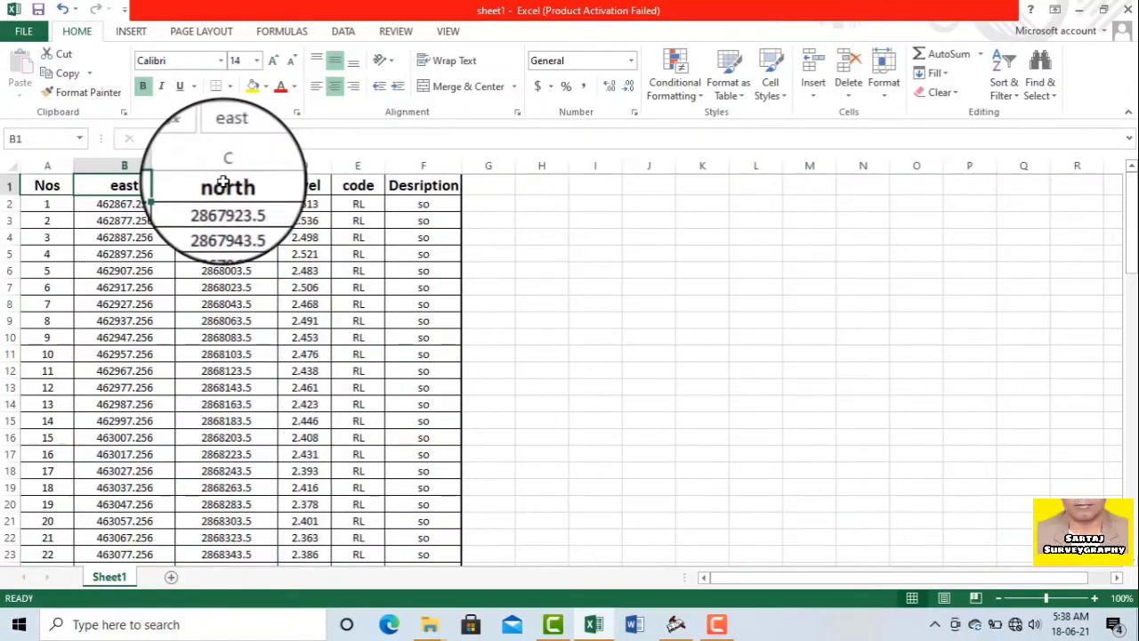
left_click(305, 185)
left_click(420, 185)
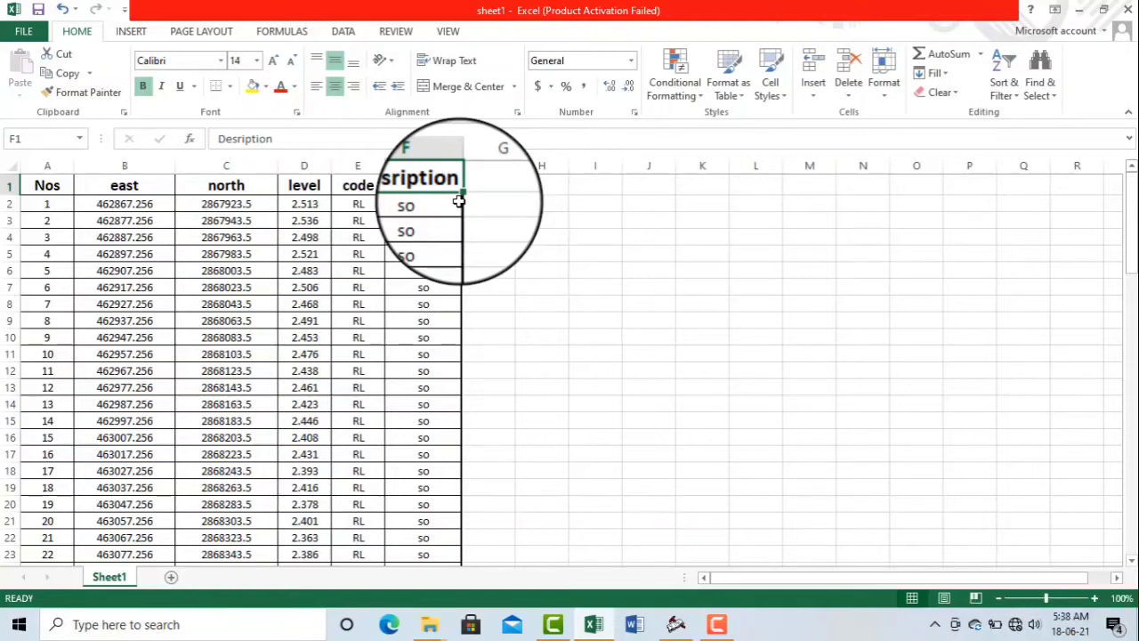
- Delete the header row from the survey table so that only the point data is left
left_click(6, 185)
right_click(6, 185)
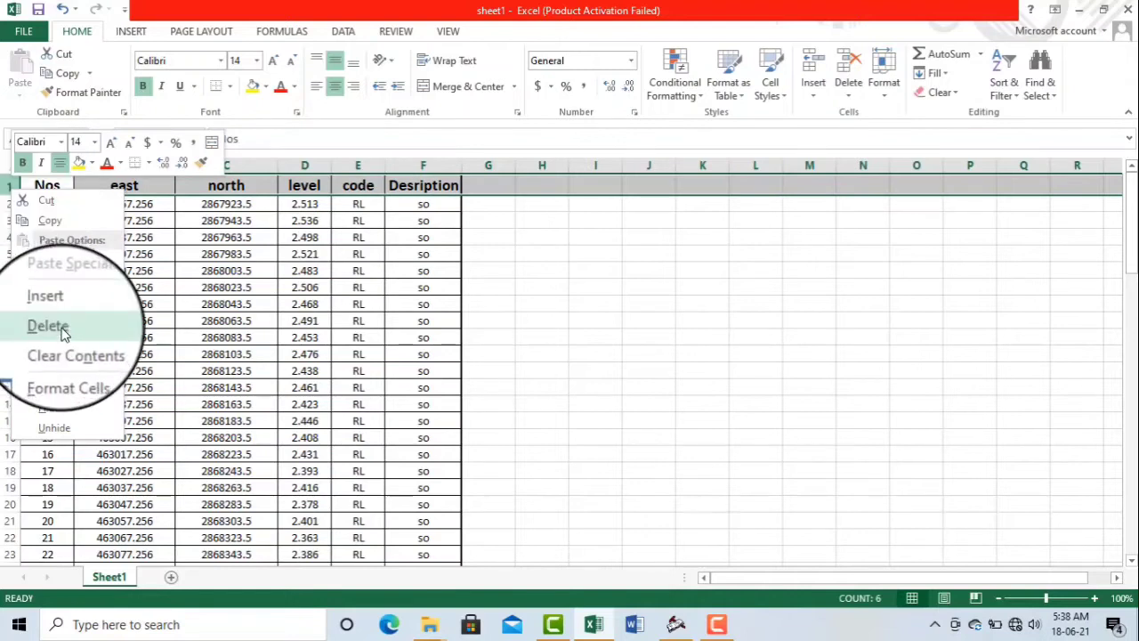
left_click(62, 331)
left_click(358, 300)
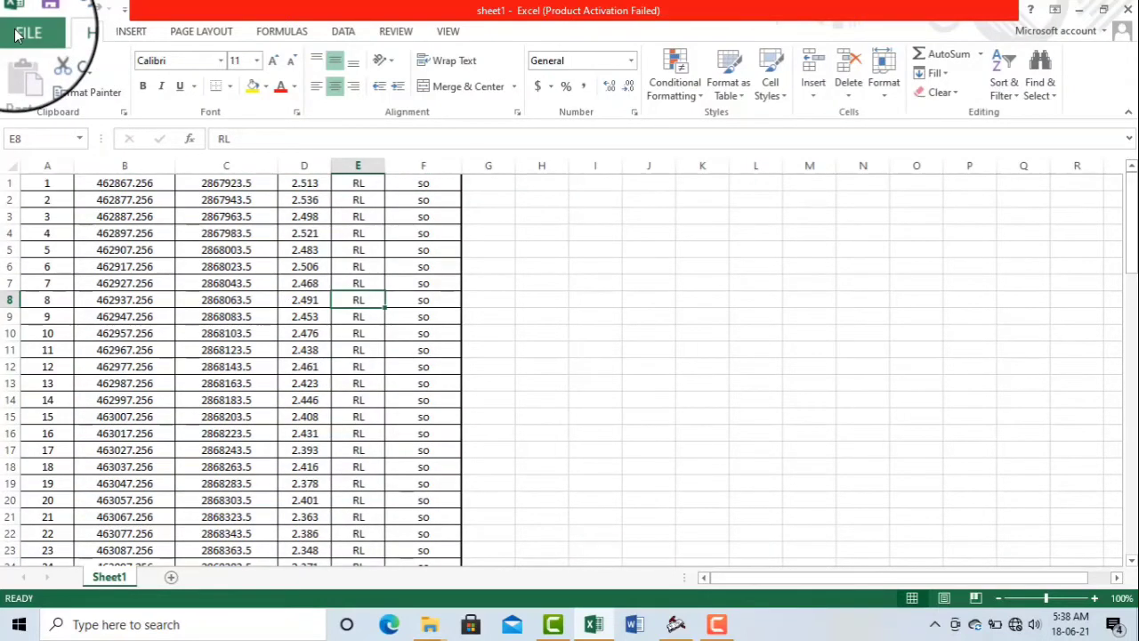
- Save the sheet as a Text (Tab delimited) file named sheet1 in the Sokkia-1 folder, accepting the format prompt
scroll(272, 326, "down", 7)
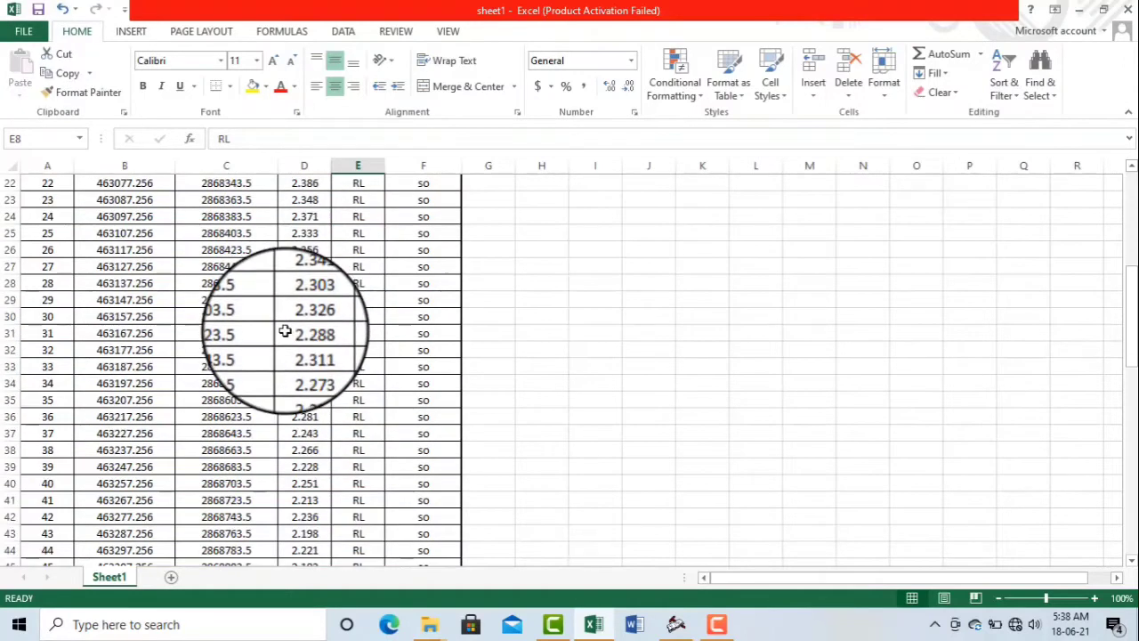
scroll(286, 330, "up", 7)
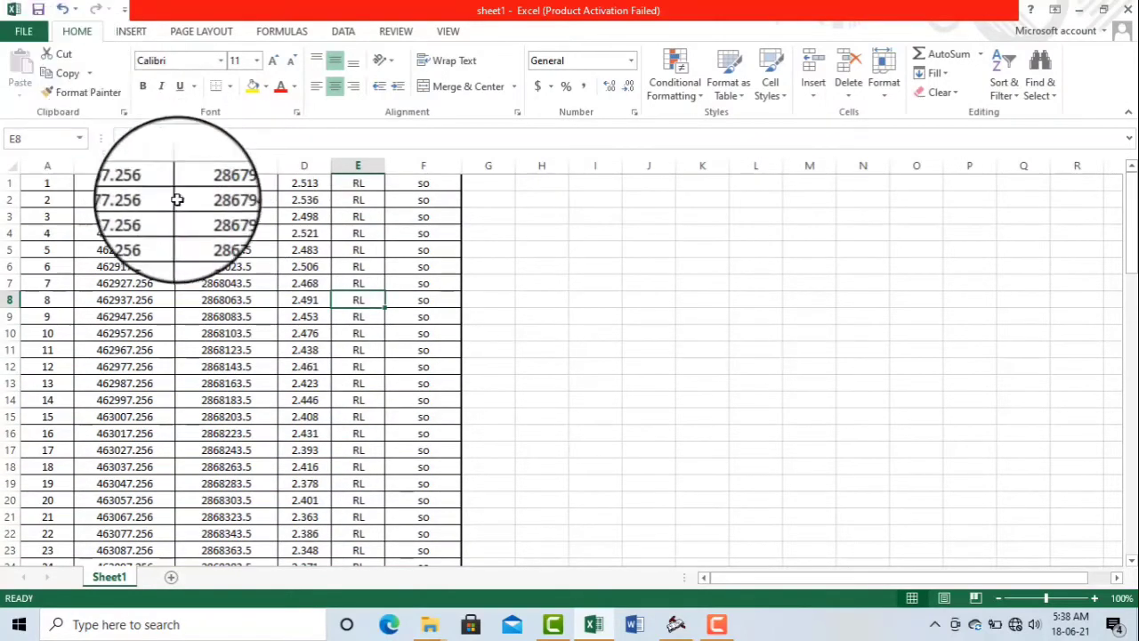
left_click(23, 31)
left_click(37, 198)
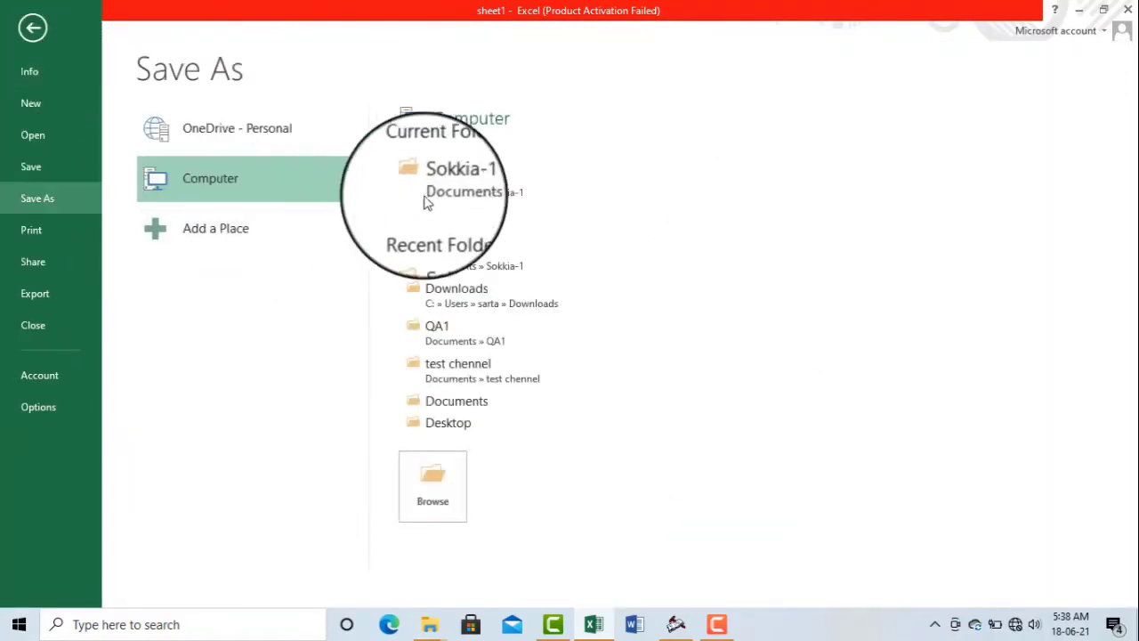
left_click(449, 182)
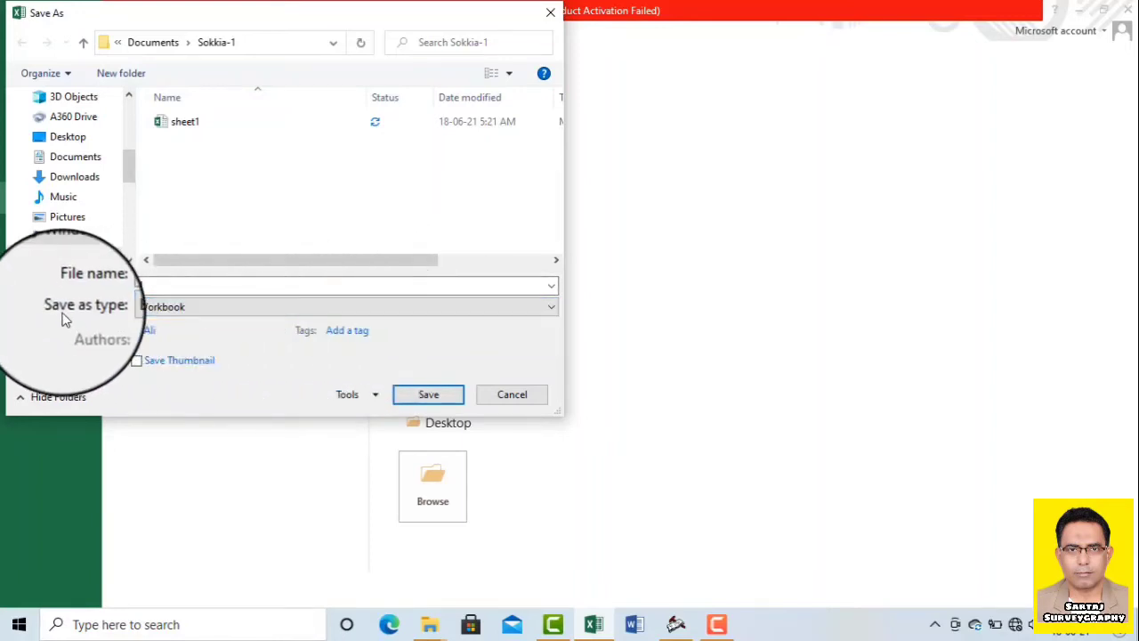
left_click(160, 306)
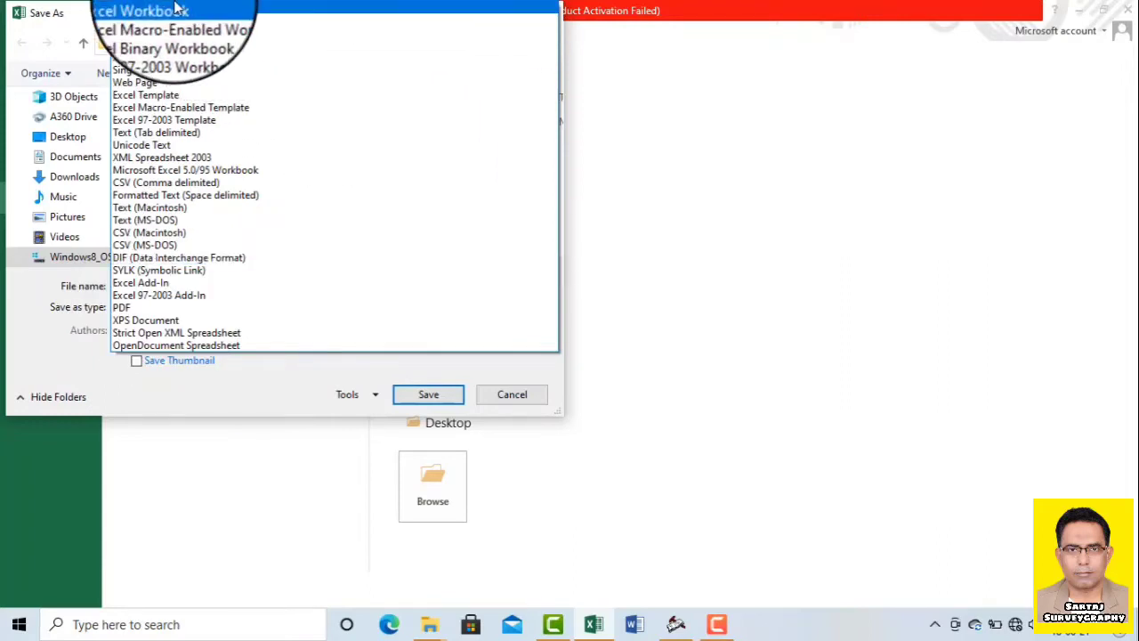
key("t")
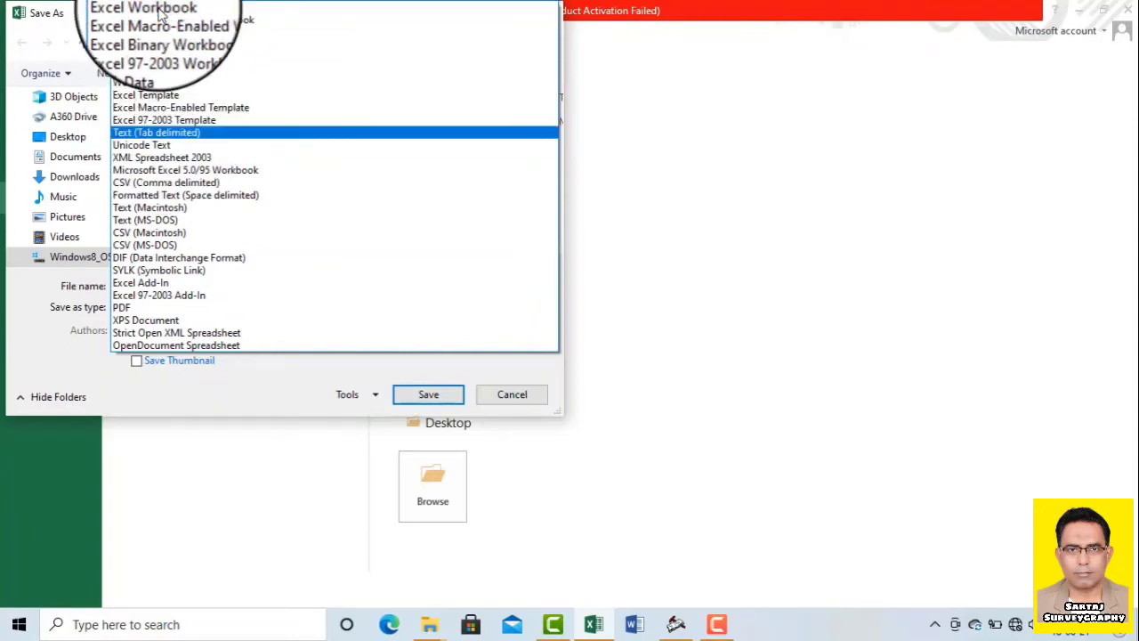
left_click(188, 135)
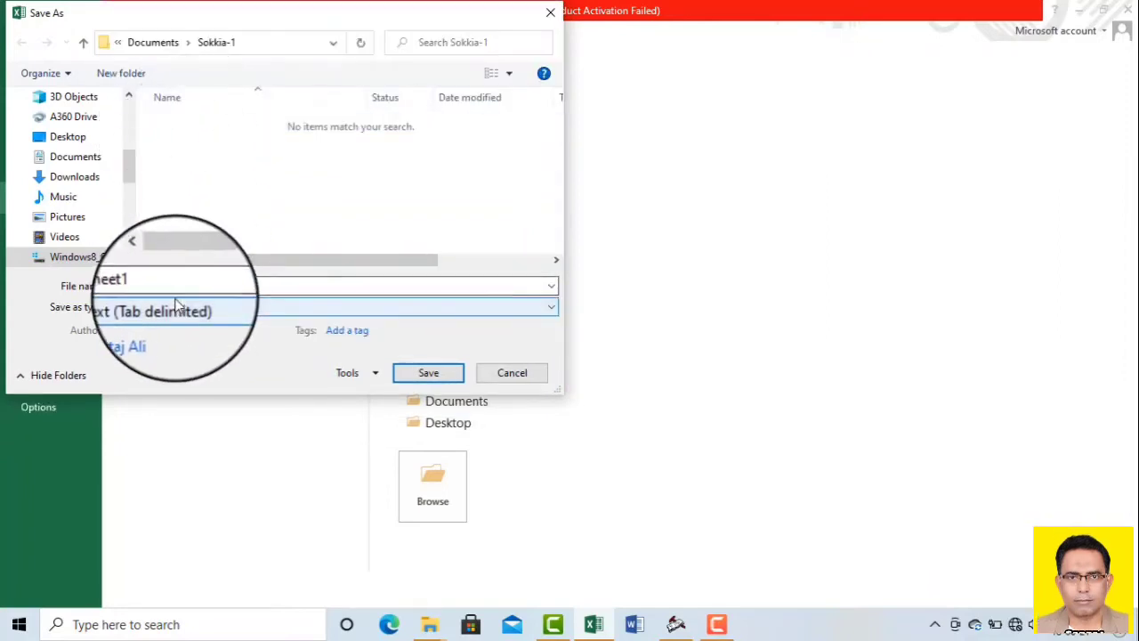
left_click(427, 375)
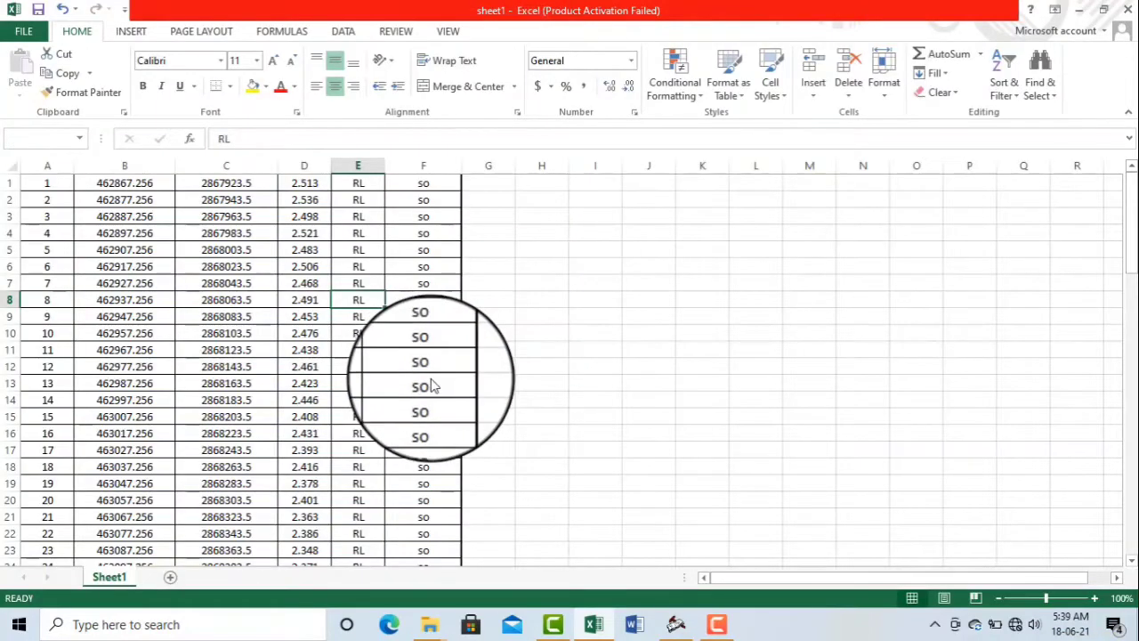
left_click(497, 365)
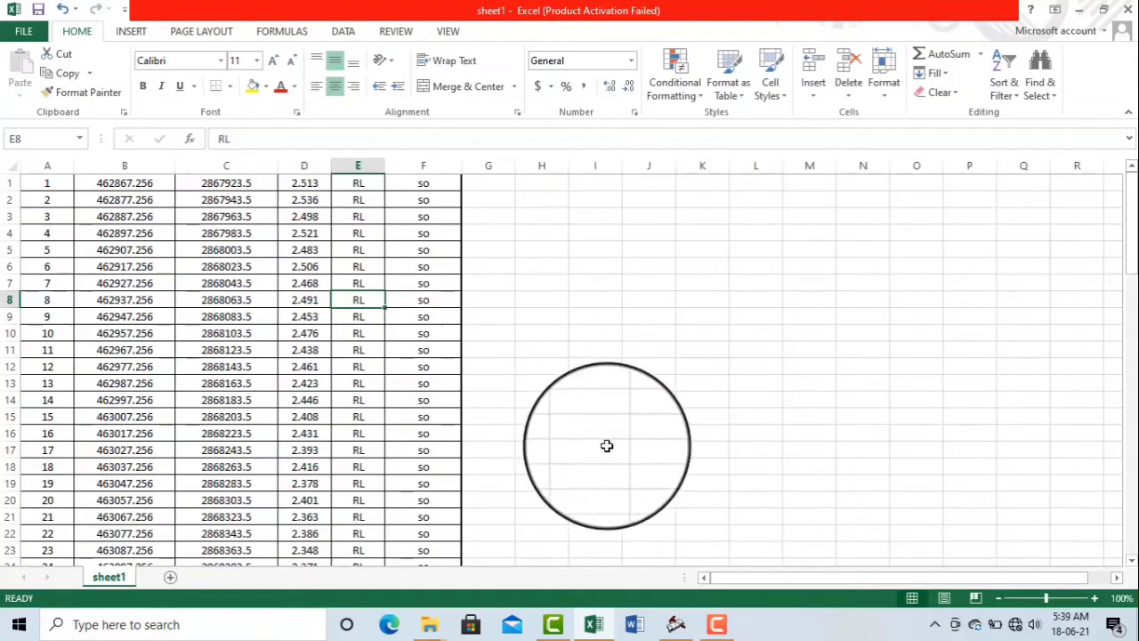
- Check the contents of the sheet1 text file from the Sokkia-1 folder in Notepad and close it
left_click(720, 625)
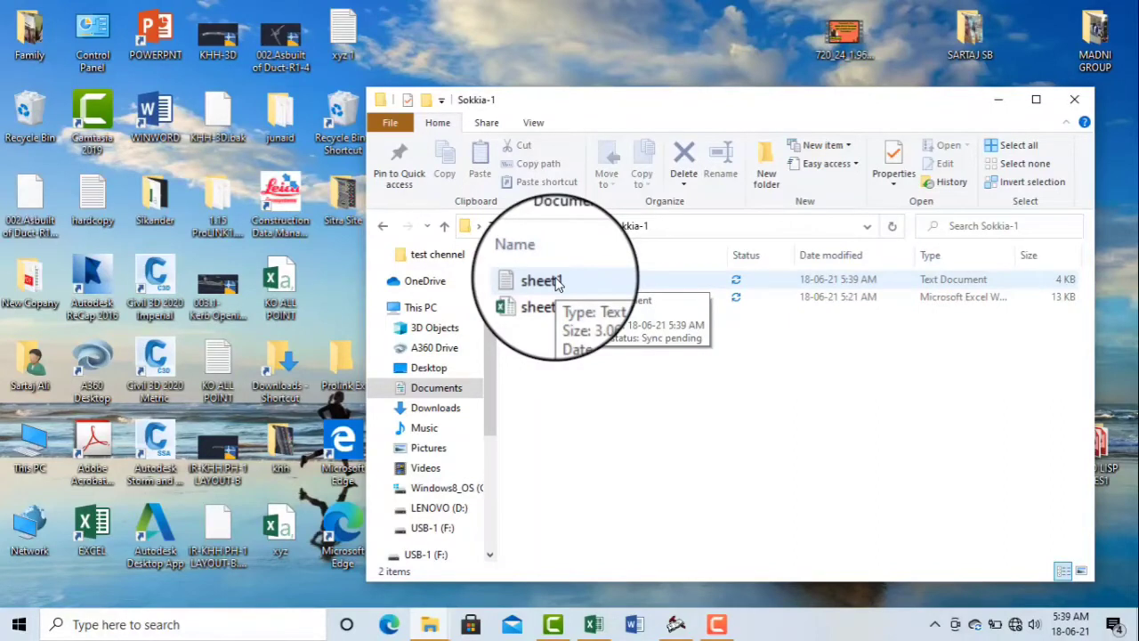
left_click(557, 283)
double_click(554, 280)
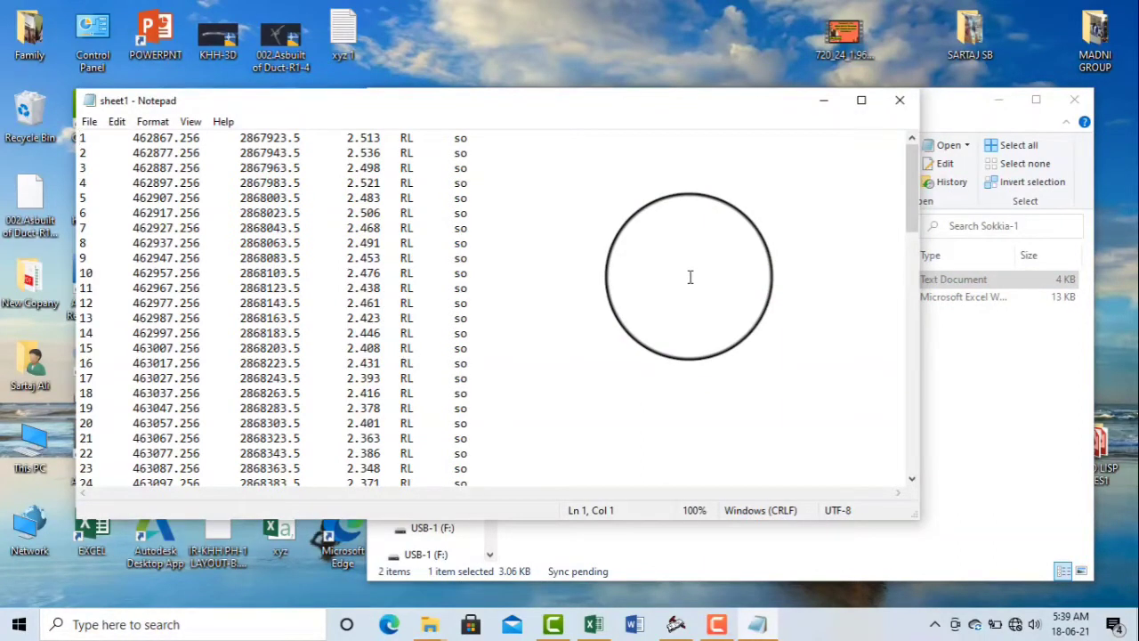
left_click(898, 101)
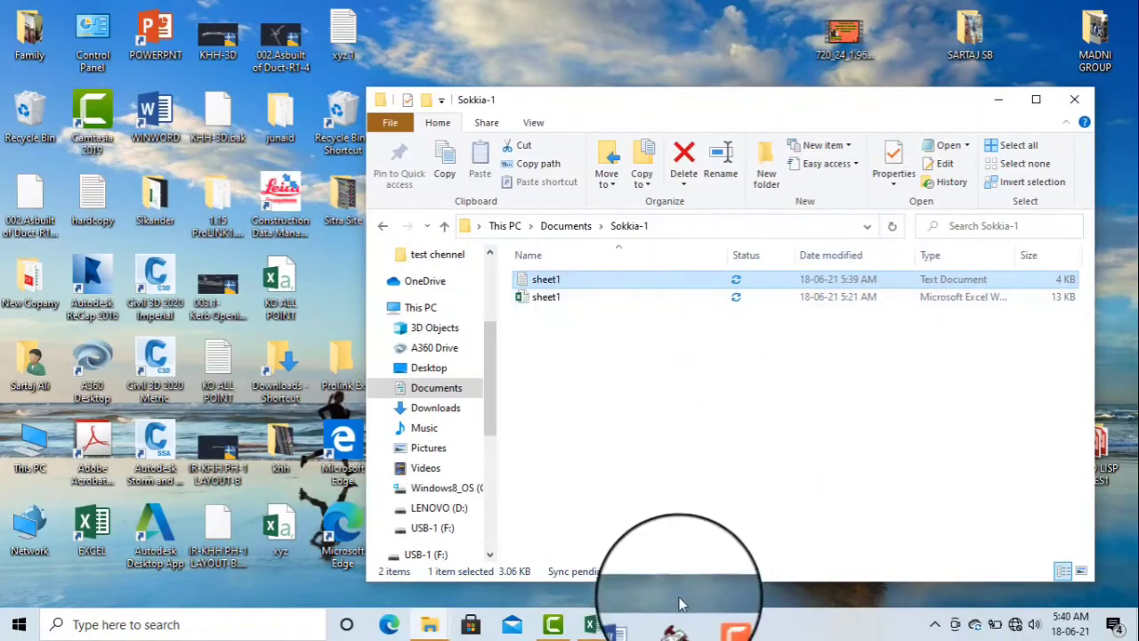
- Copy the sheet1 text document in the Sokkia-1 folder
left_click_drag(552, 100, 356, 70)
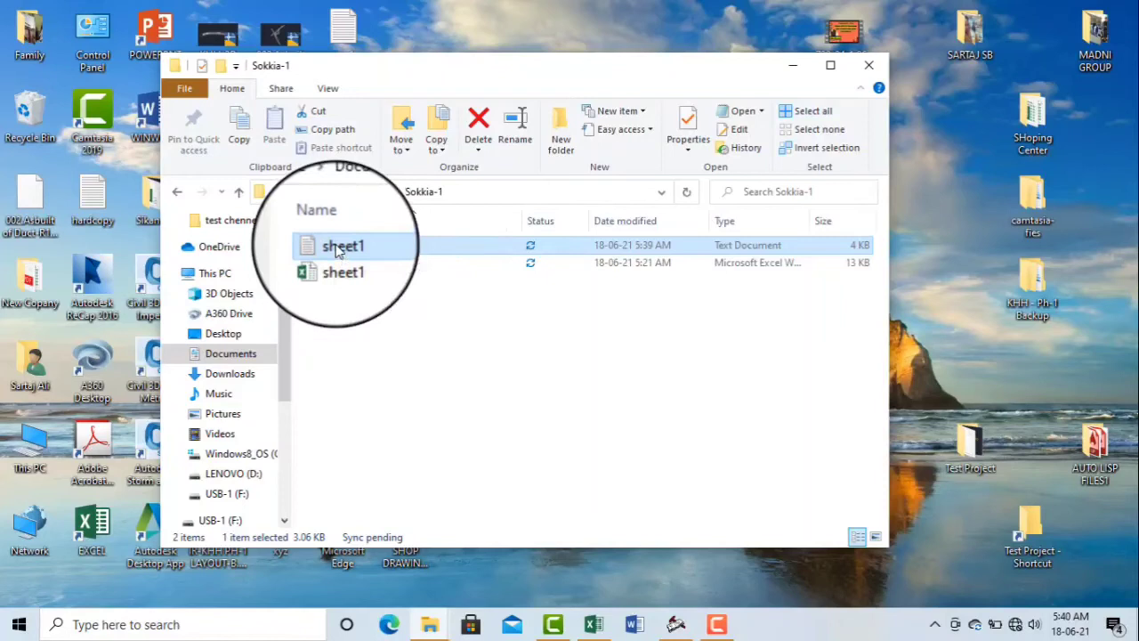
right_click(337, 252)
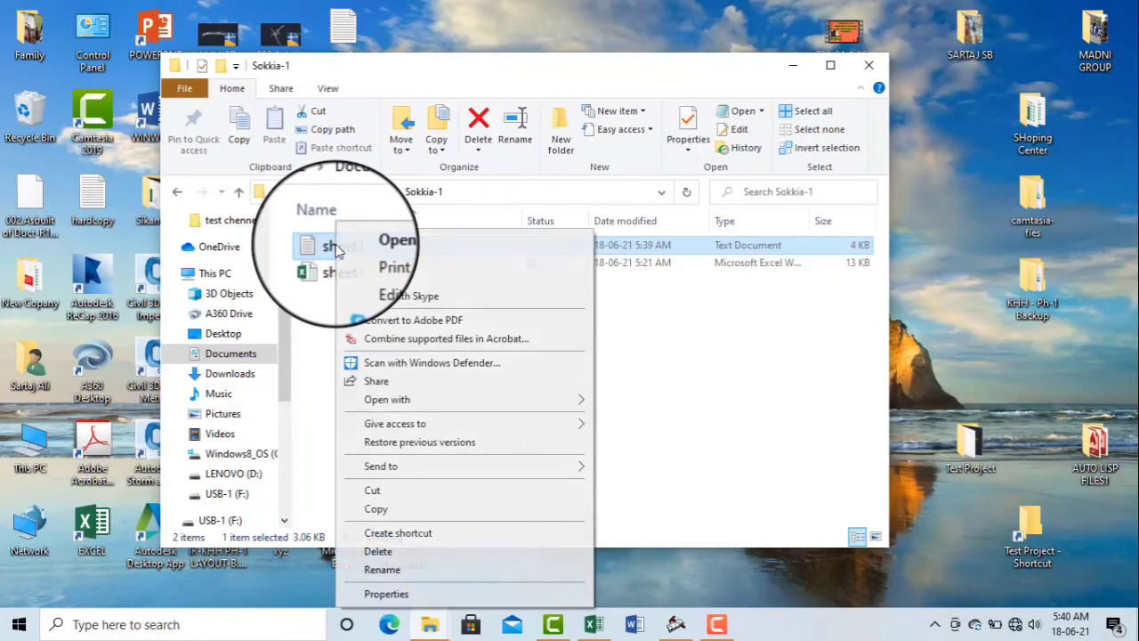
left_click(388, 508)
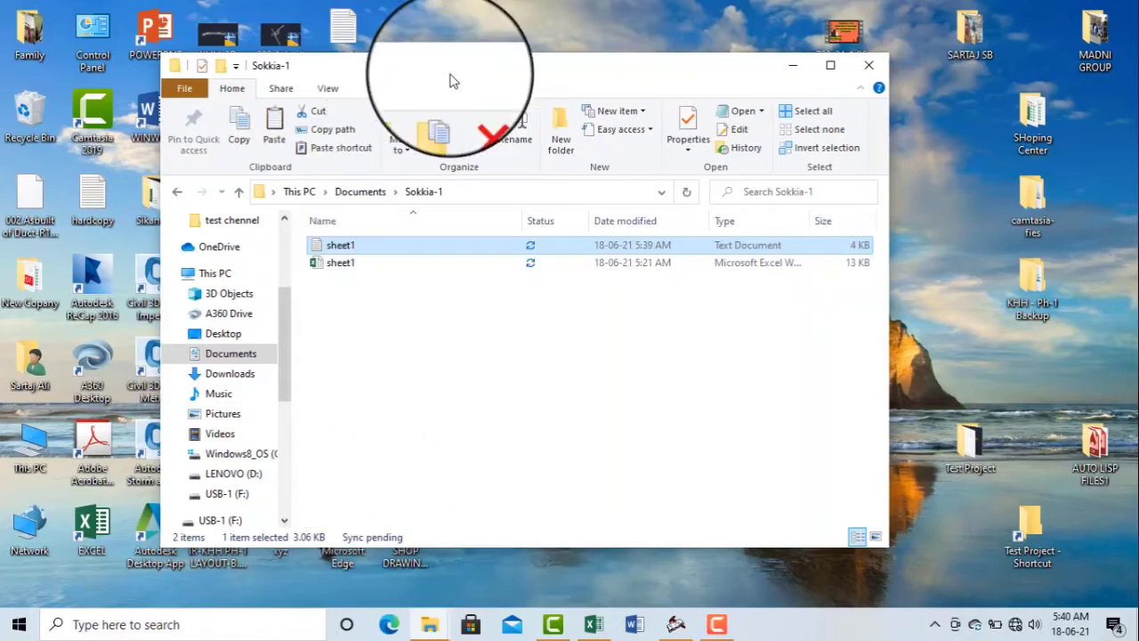
- Paste the copied sheet1 text file into the Data folder under Sokkia > Prolink on drive C
left_click_drag(357, 77, 513, 53)
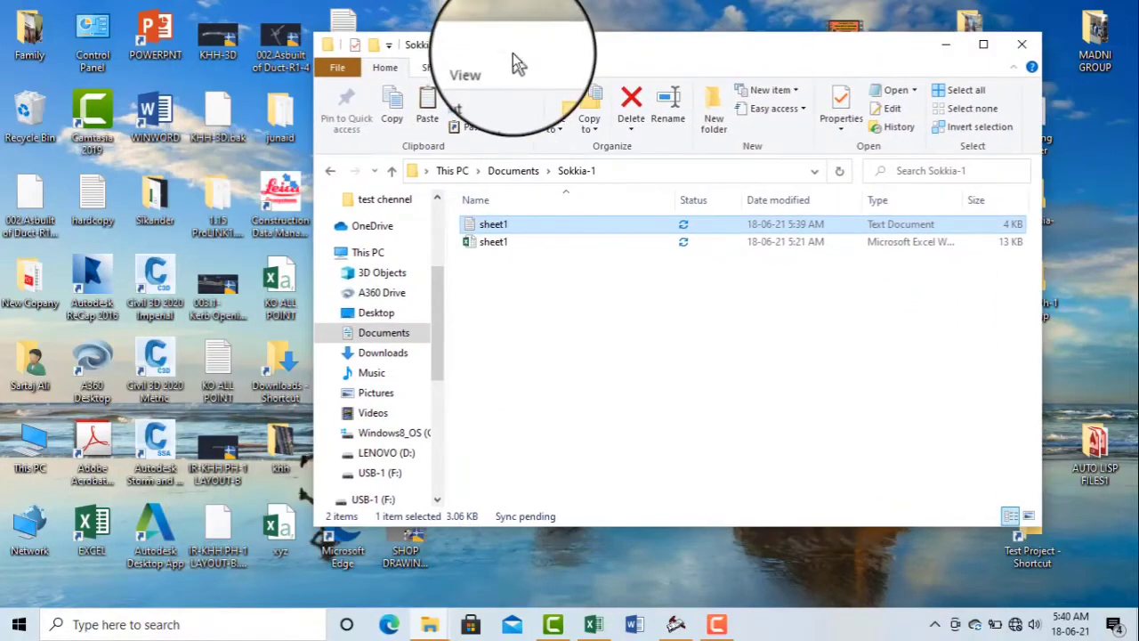
double_click(27, 443)
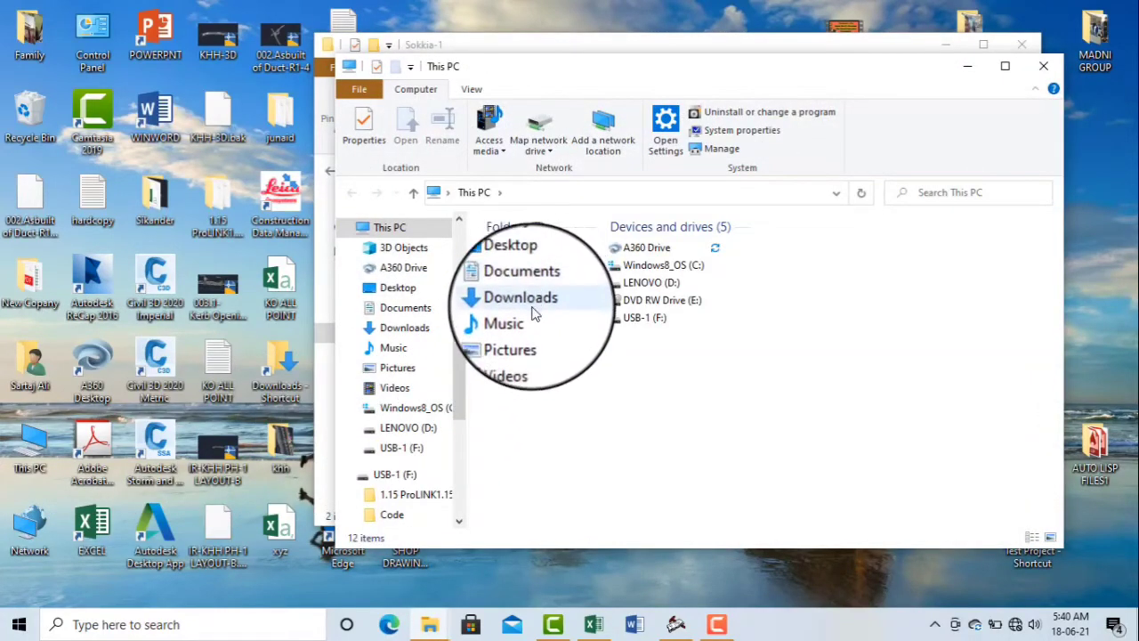
double_click(691, 267)
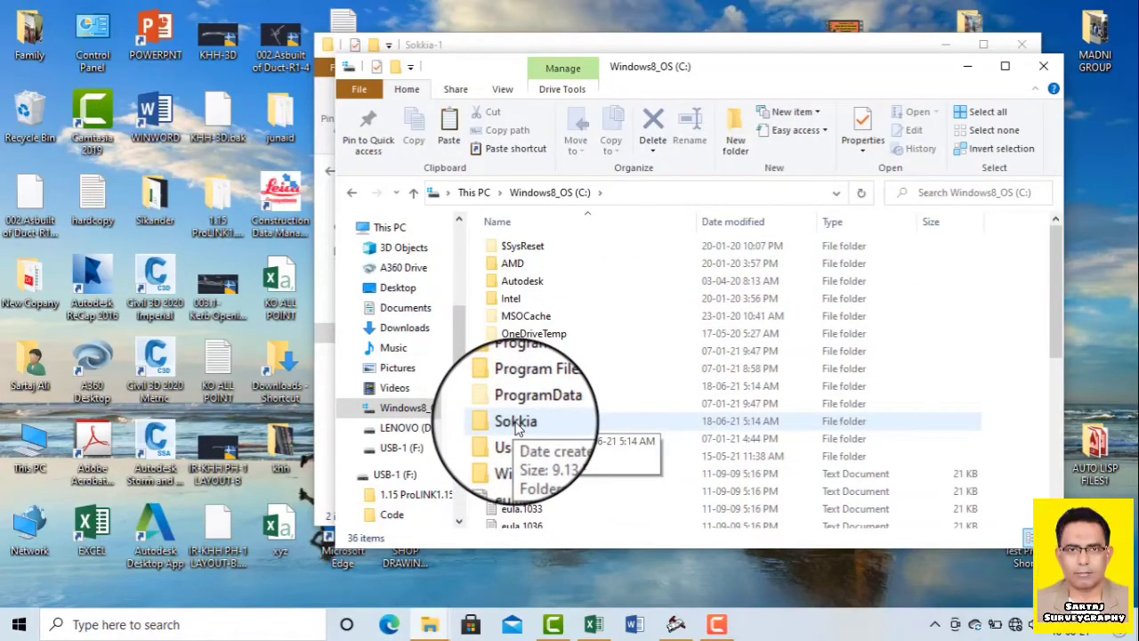
double_click(516, 426)
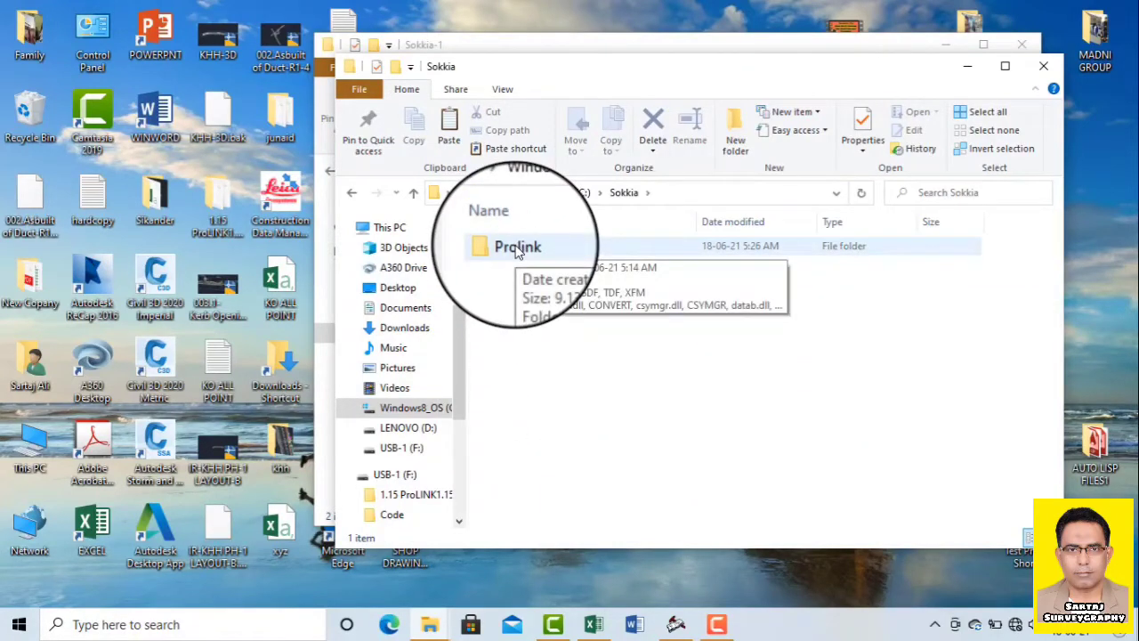
double_click(518, 249)
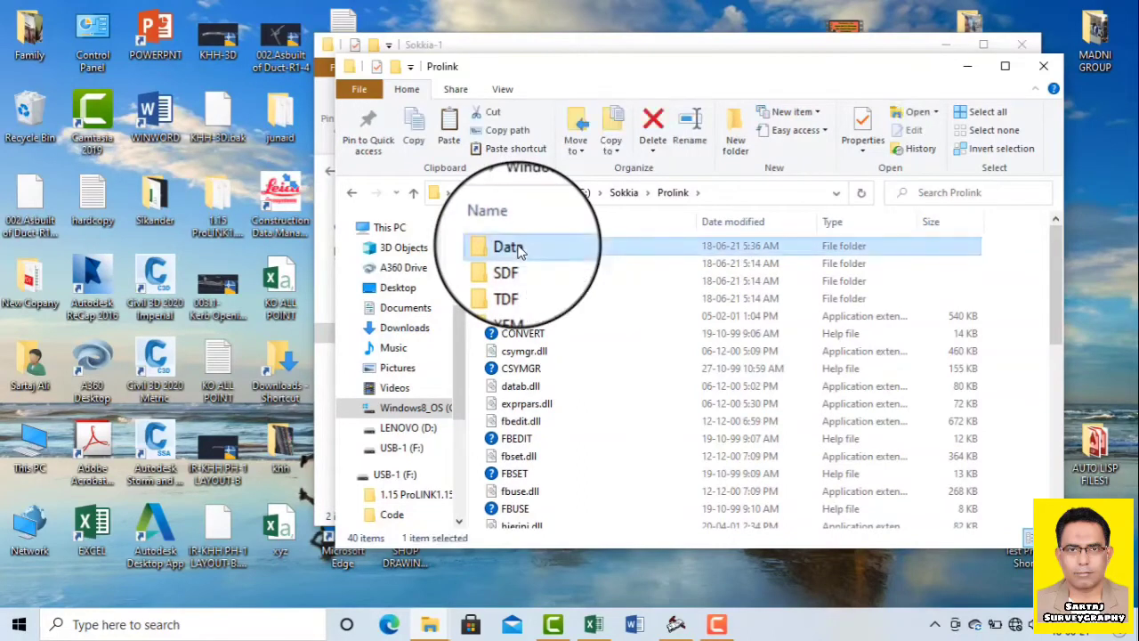
double_click(520, 249)
right_click(567, 362)
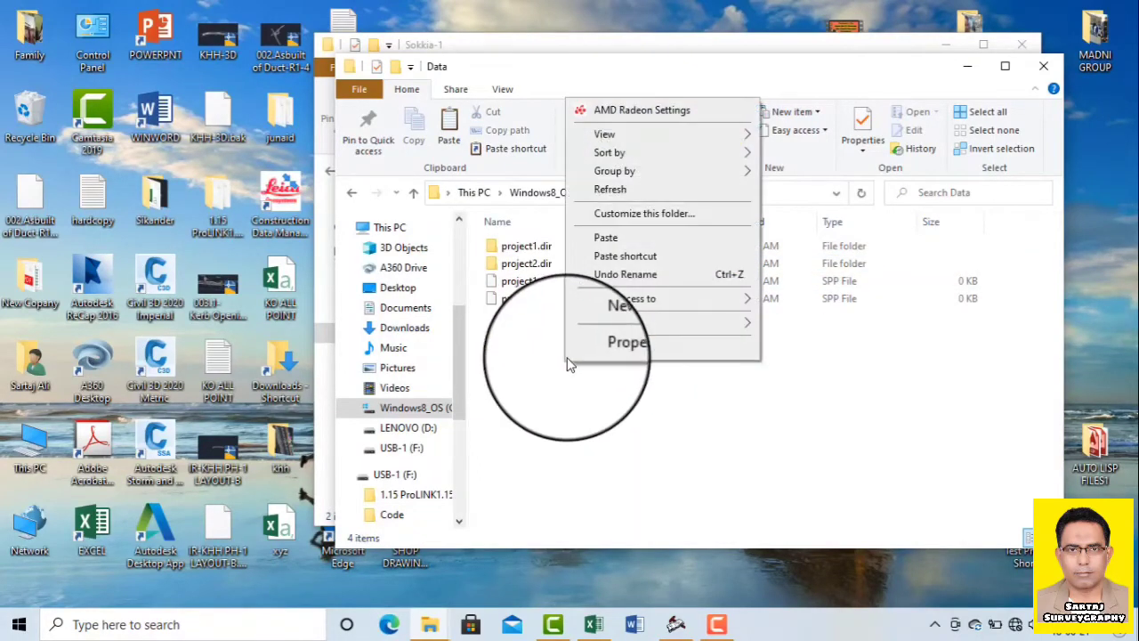
left_click(590, 244)
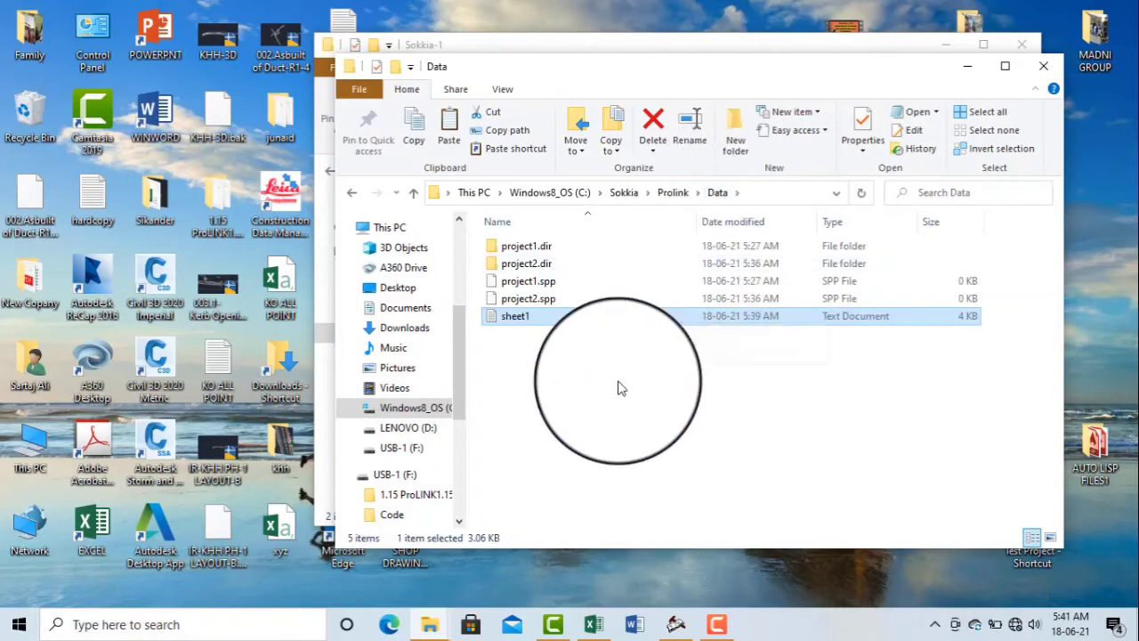
- Switch to ProLINK and create a new project named project3 in the Data folder
left_click(676, 624)
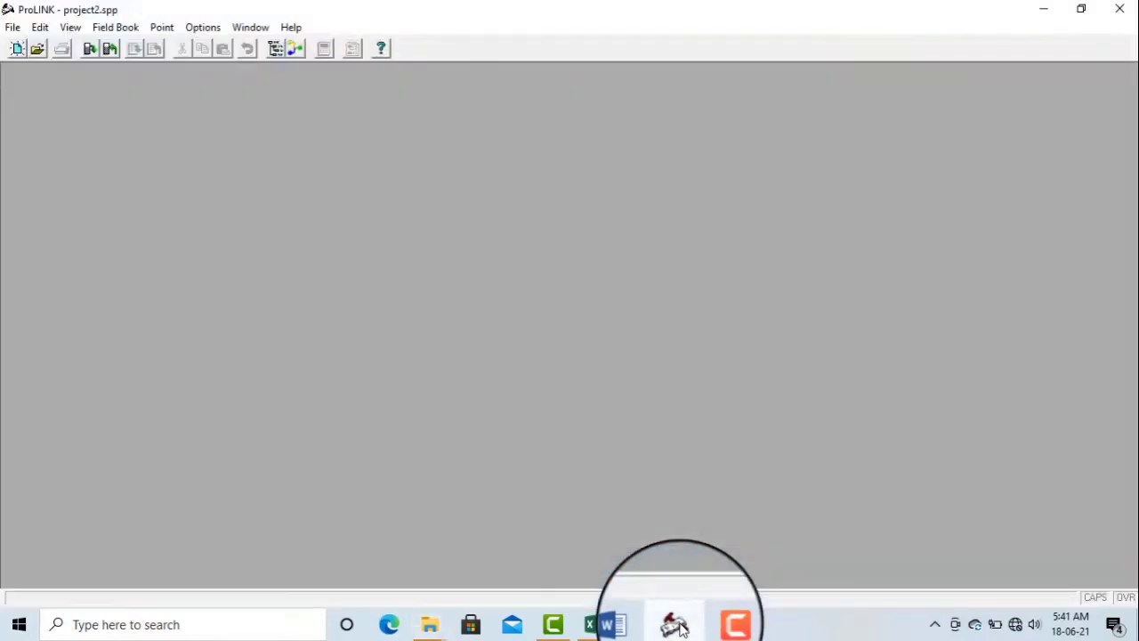
left_click(18, 51)
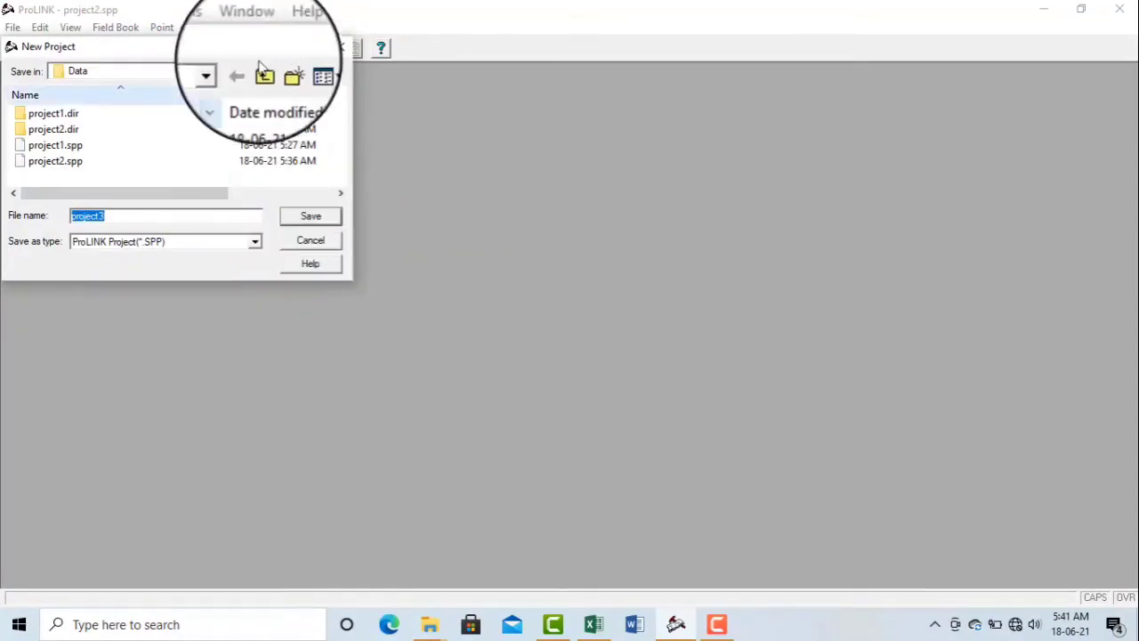
left_click(340, 46)
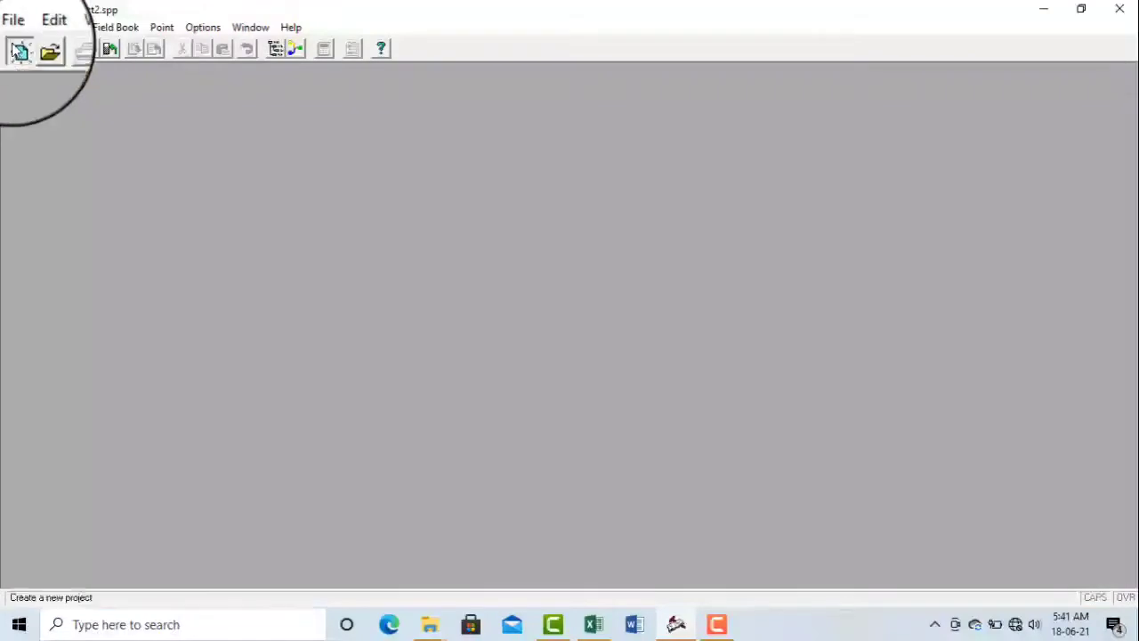
left_click(19, 51)
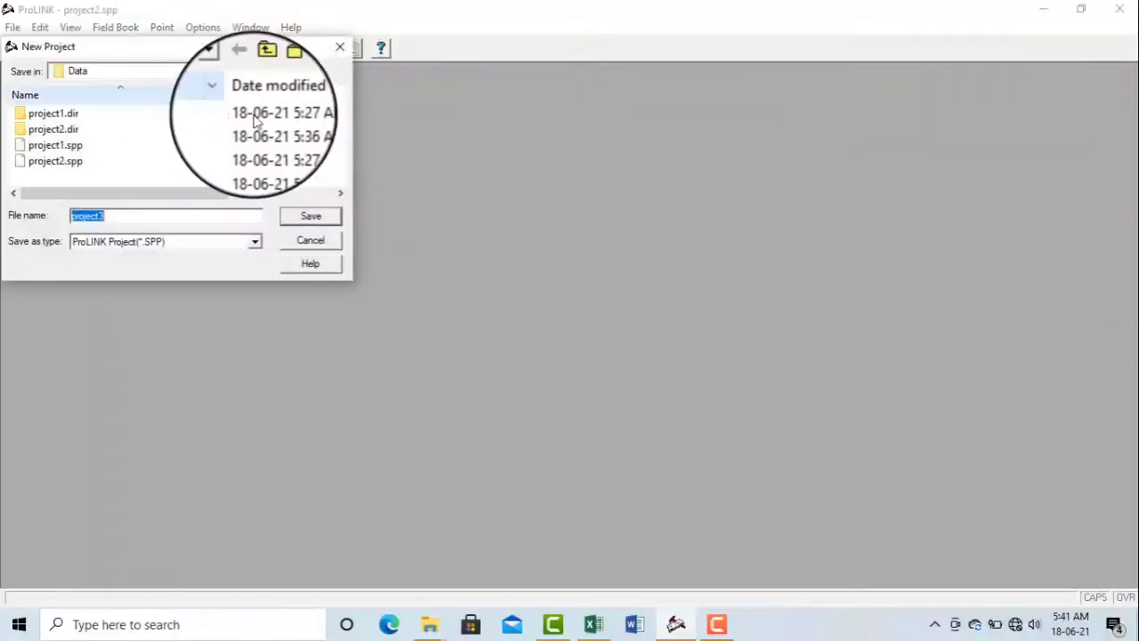
left_click(320, 220)
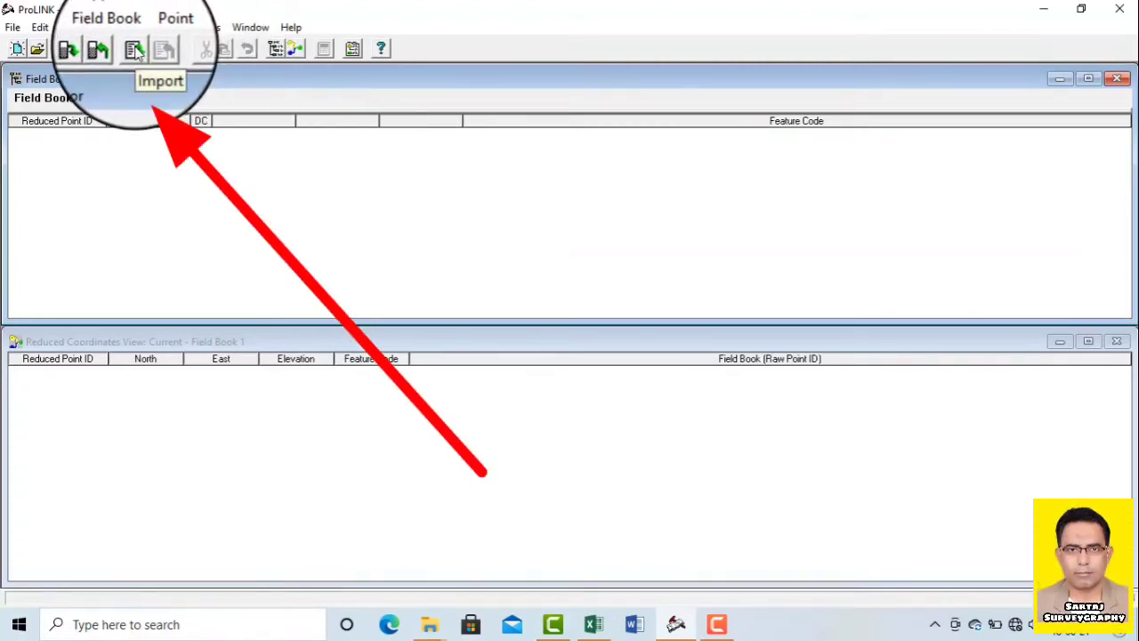
- Start an import into the current field book with the Pt N E Z Cd <Tab> Del. FBK Import (*.txt) conversion
left_click(134, 49)
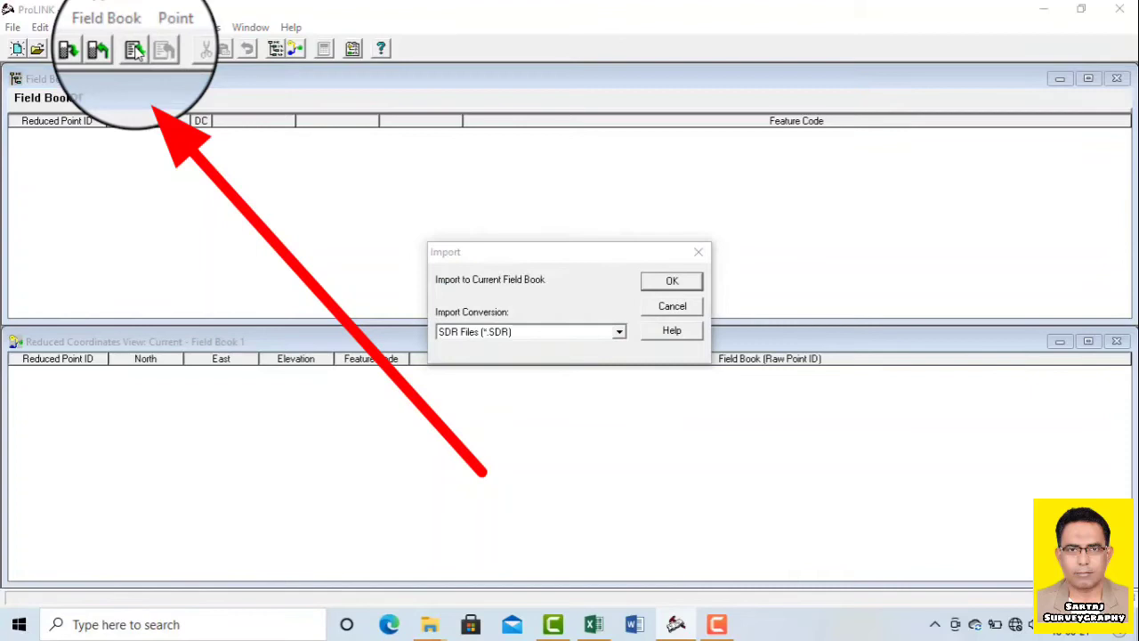
left_click(622, 334)
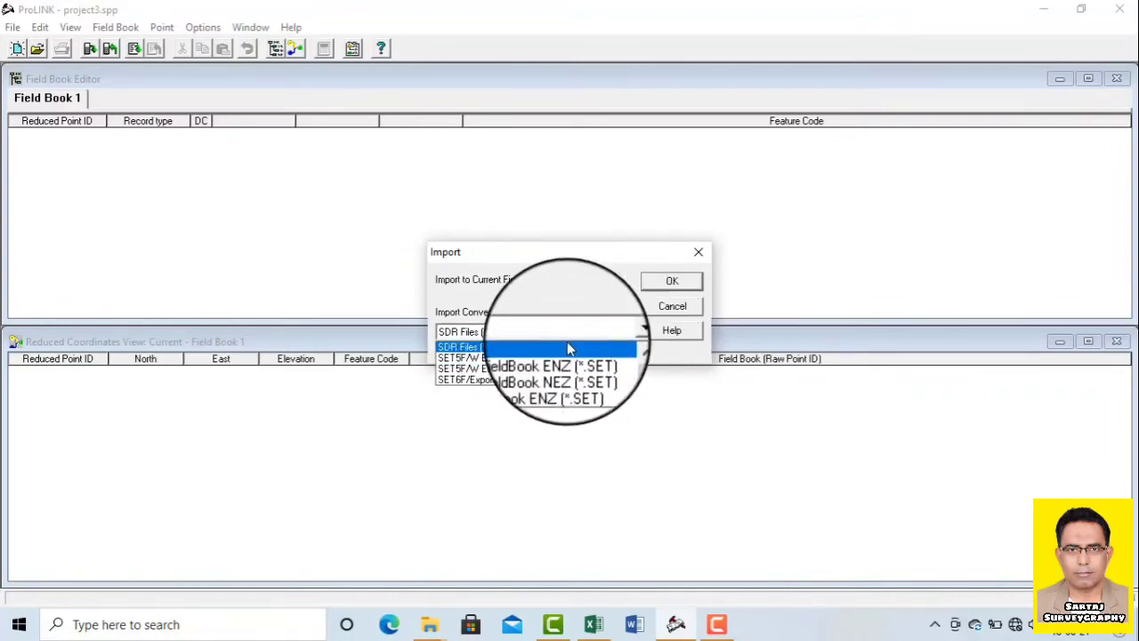
left_click(561, 346)
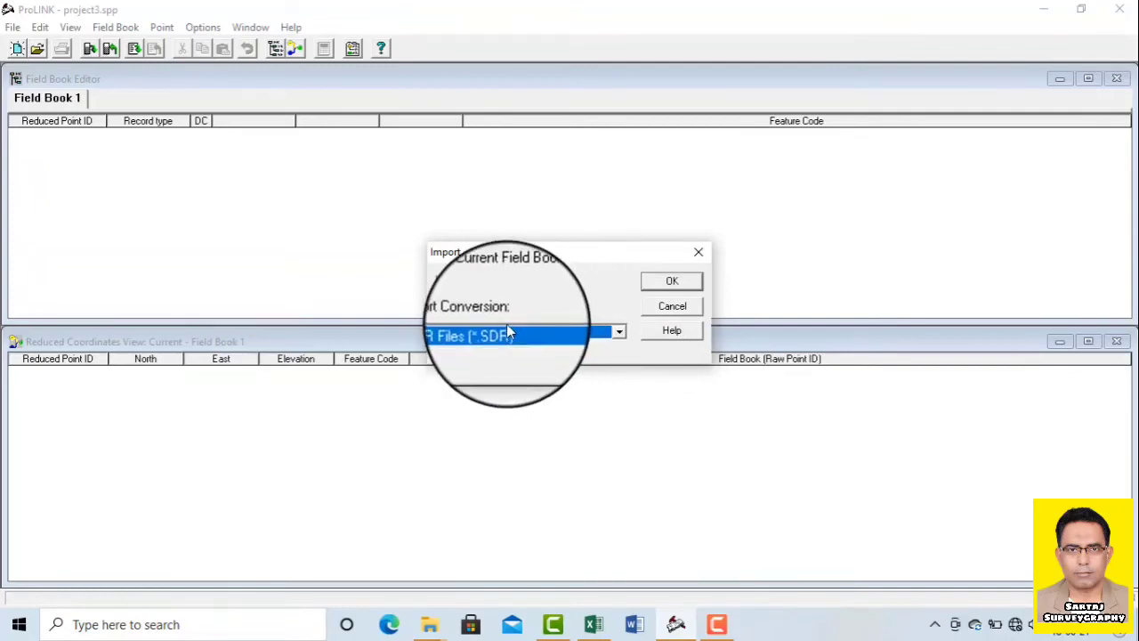
left_click(621, 333)
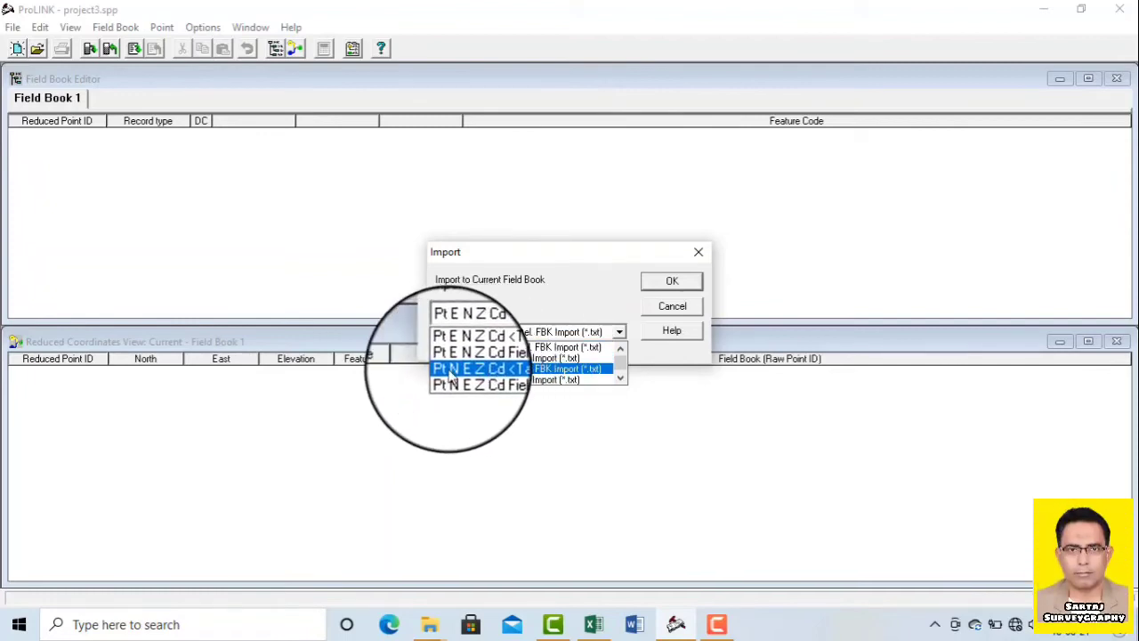
left_click(503, 376)
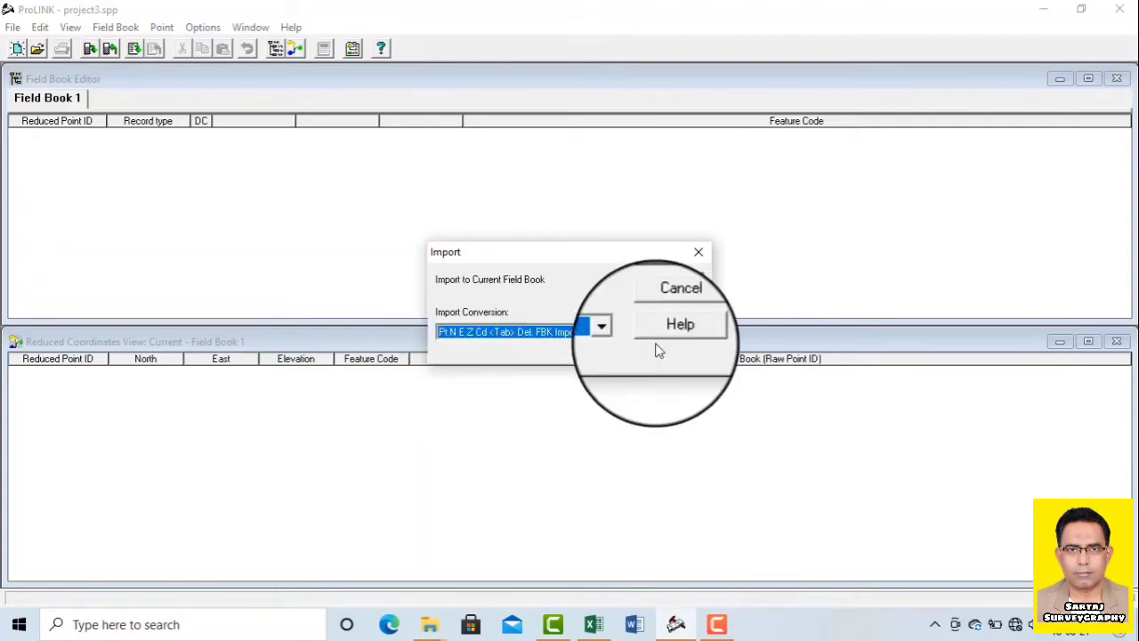
left_click(674, 283)
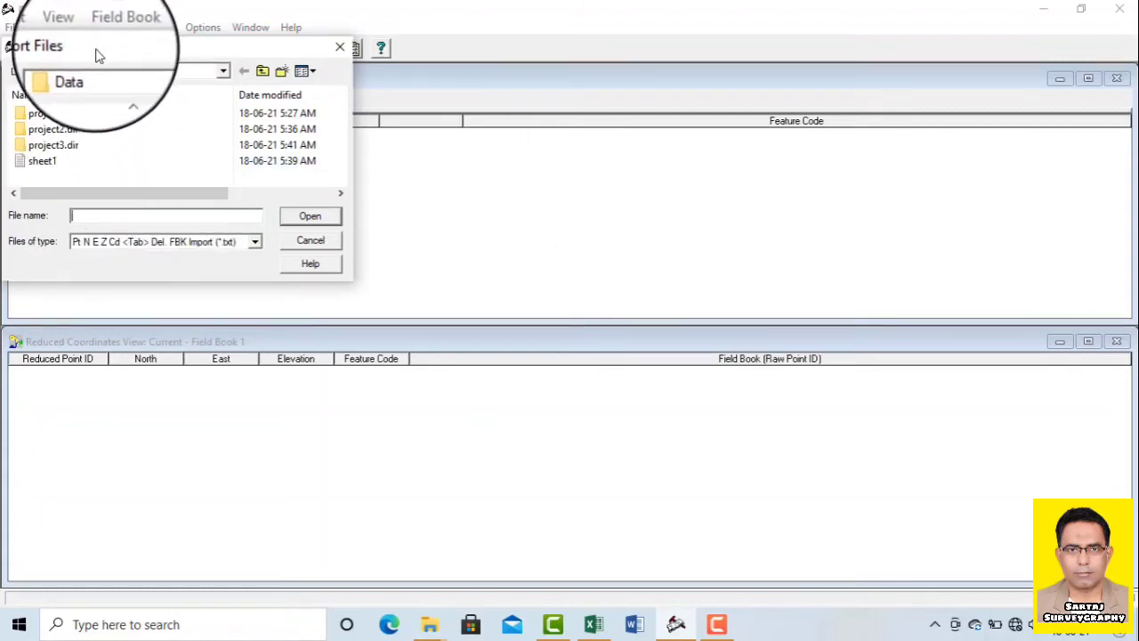
- Import the sheet1 text file from the Data folder into Field Book 1
left_click_drag(96, 49, 175, 39)
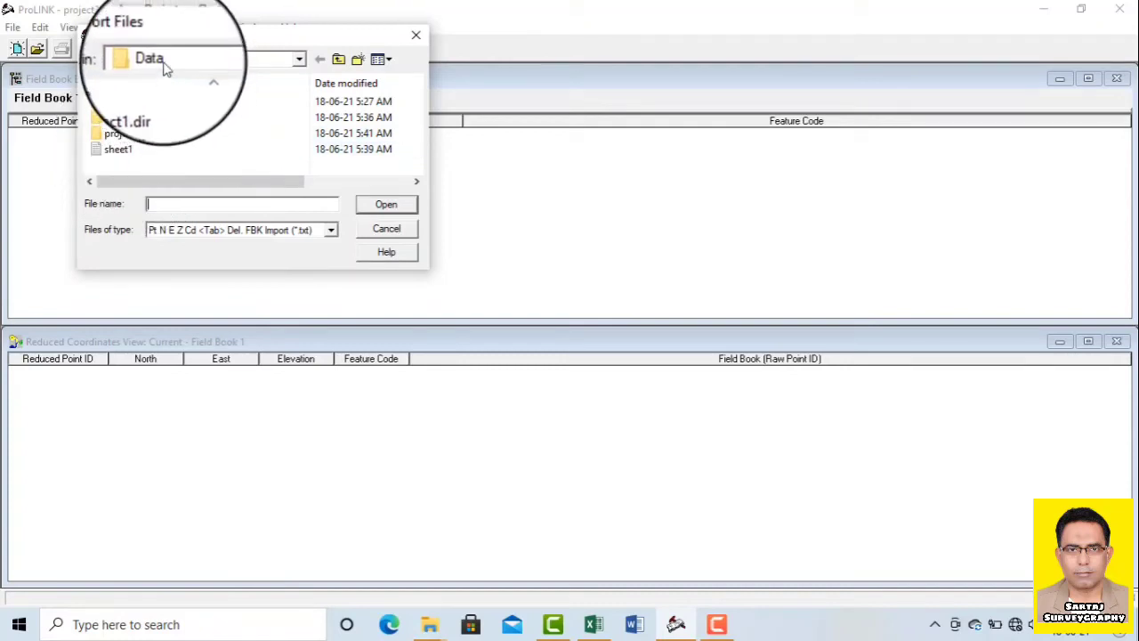
left_click(121, 153)
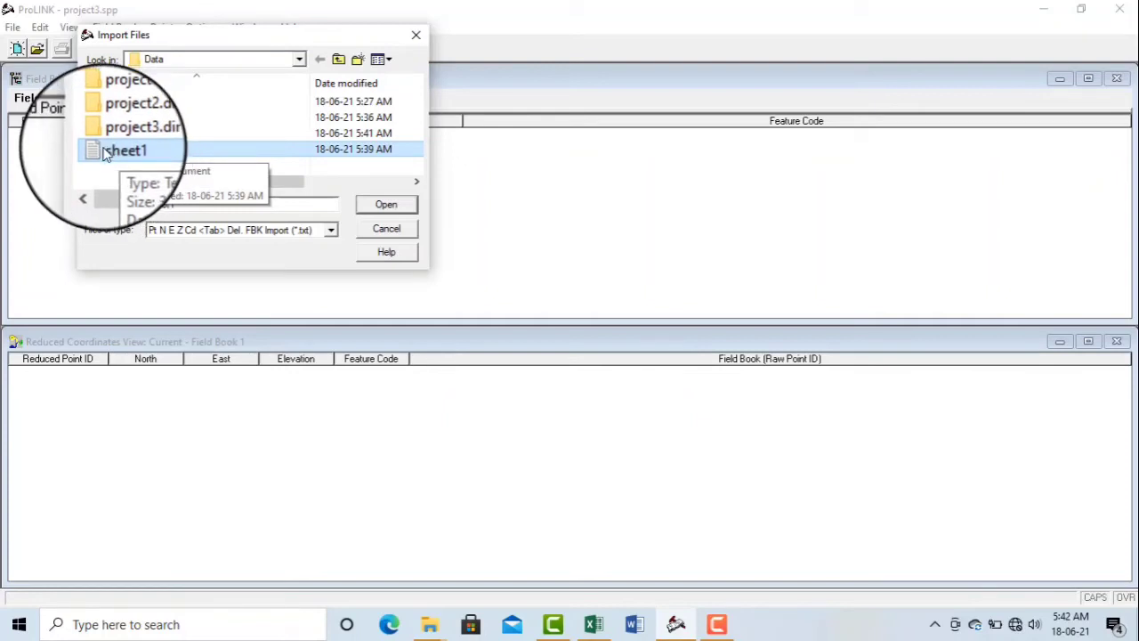
double_click(105, 154)
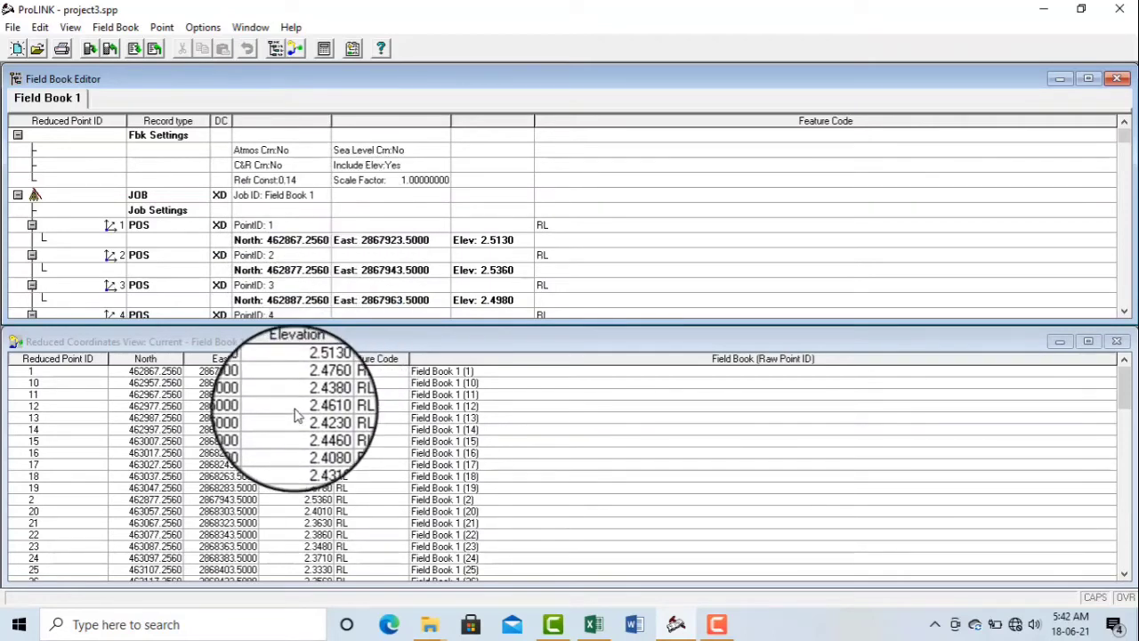
- Start an export of the current field book with the SDR 33 Files (*.SDR) conversion
left_click(155, 50)
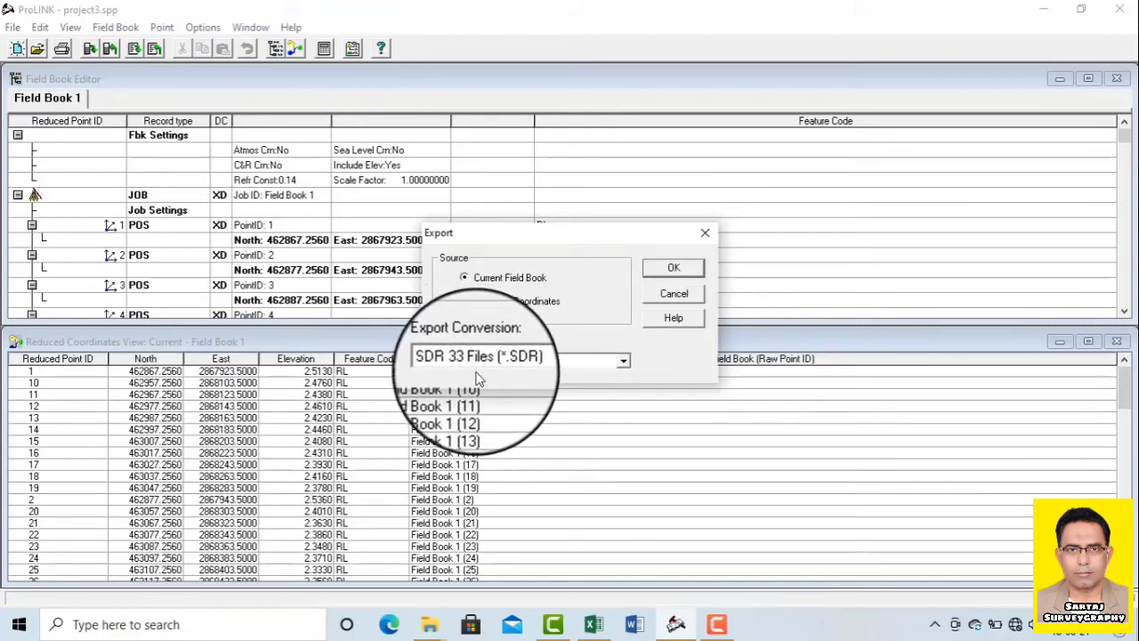
left_click(624, 362)
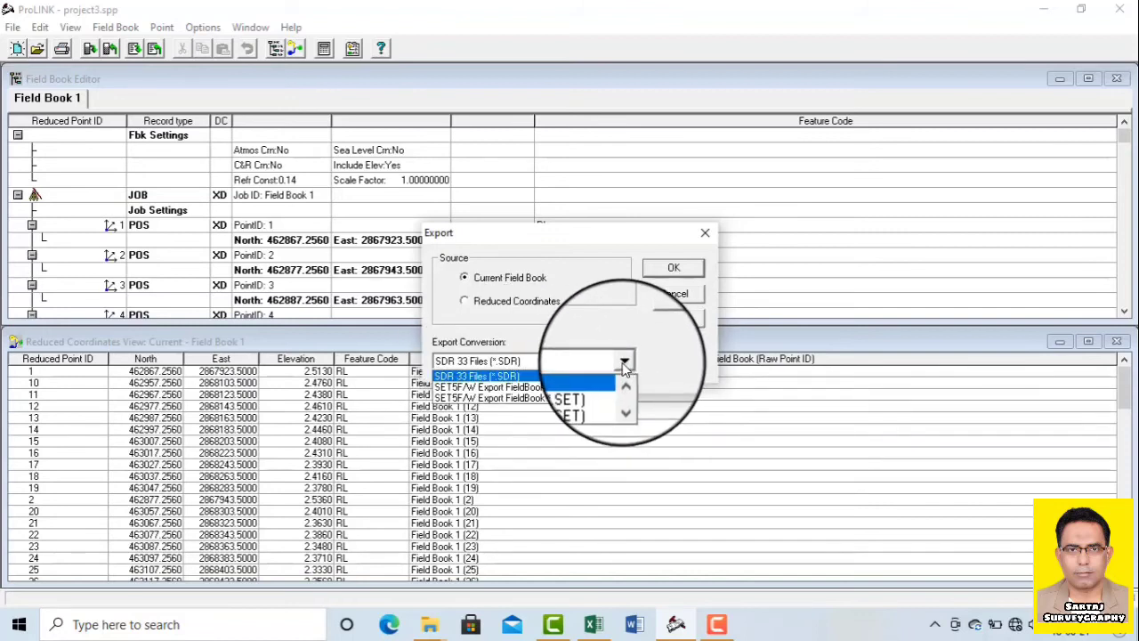
left_click(623, 364)
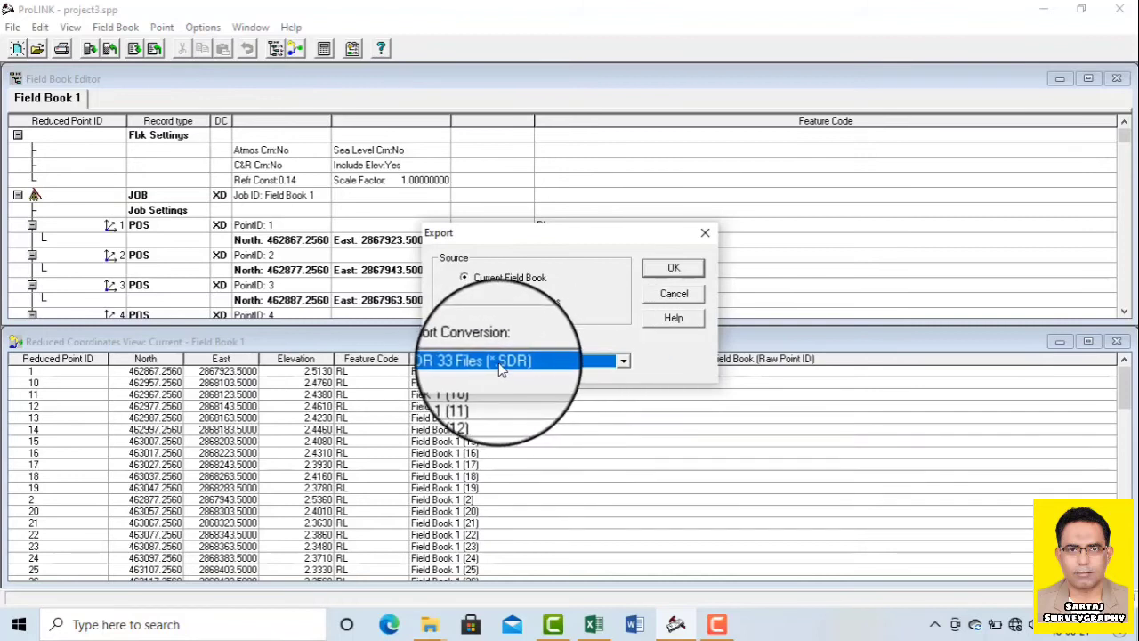
left_click(675, 270)
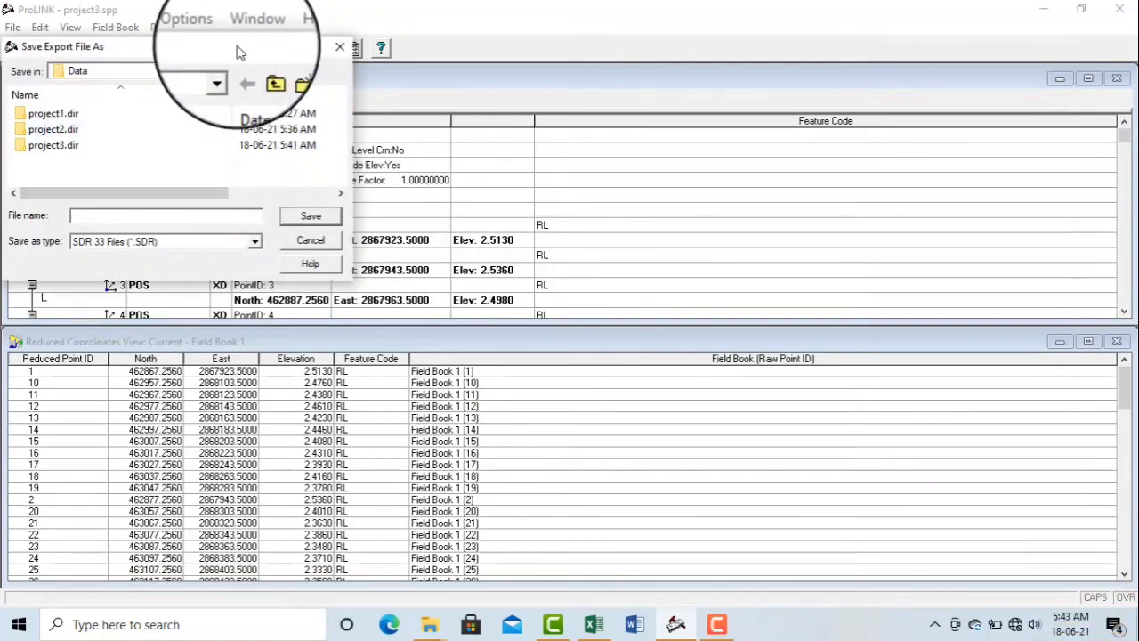
- Save the export file as 12 in the Prolink Ex folder on the Desktop and close ProLINK
left_click_drag(239, 53, 468, 73)
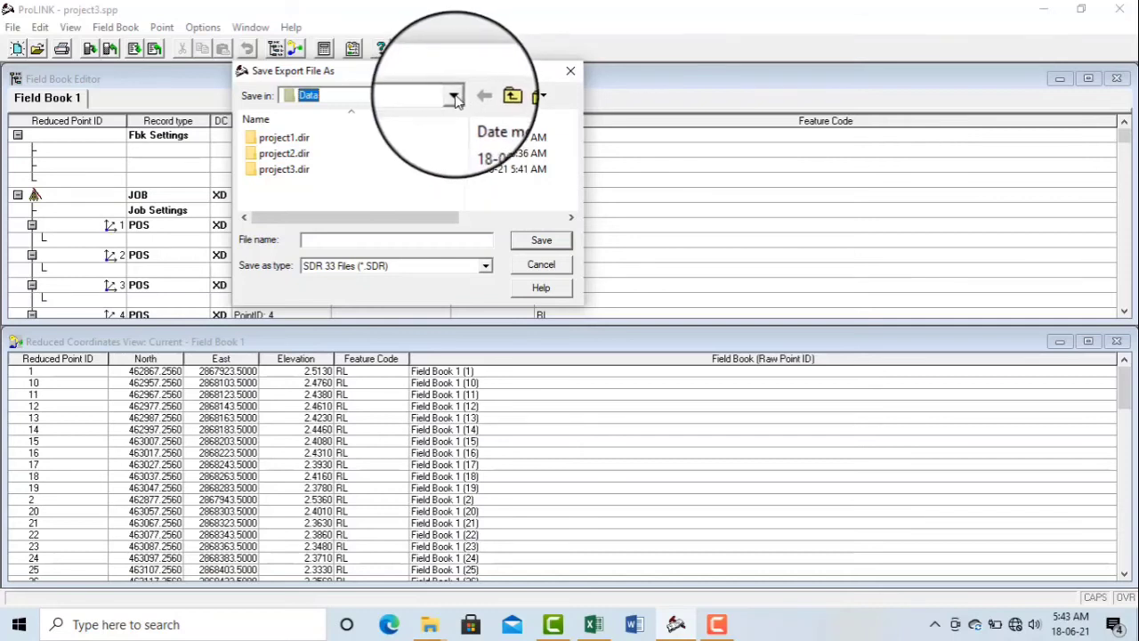
left_click(454, 96)
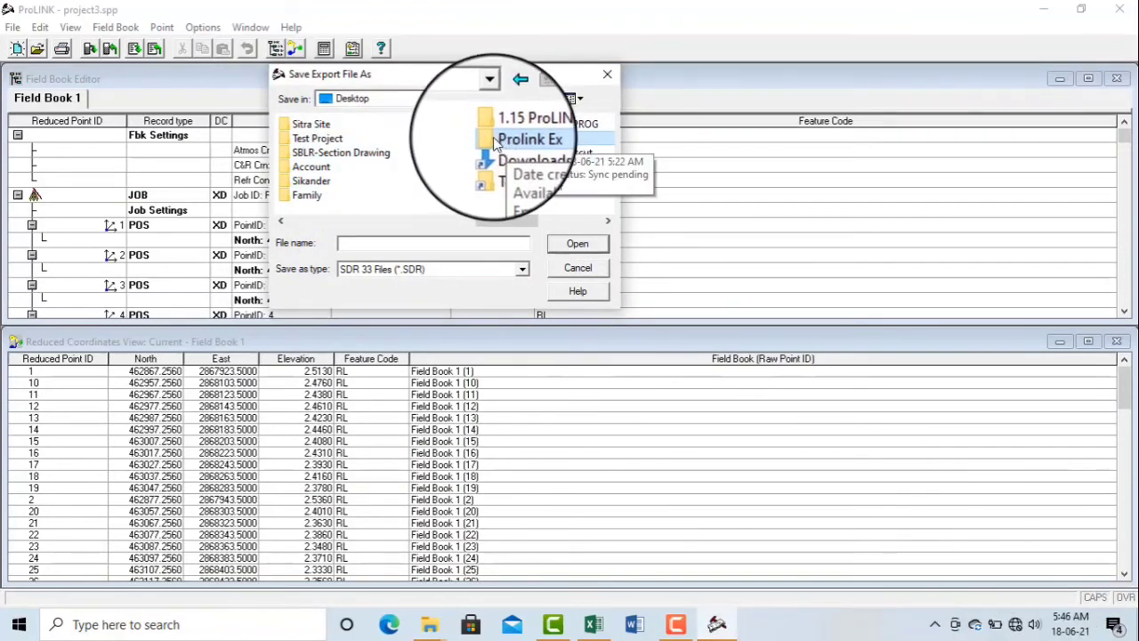
double_click(497, 138)
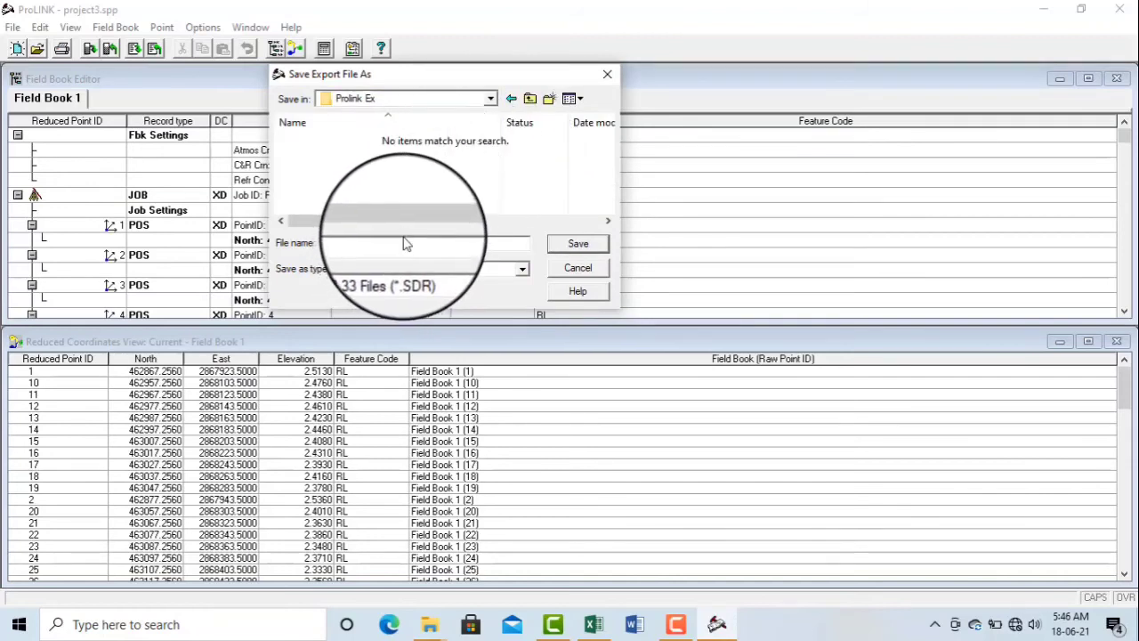
key("Escape")
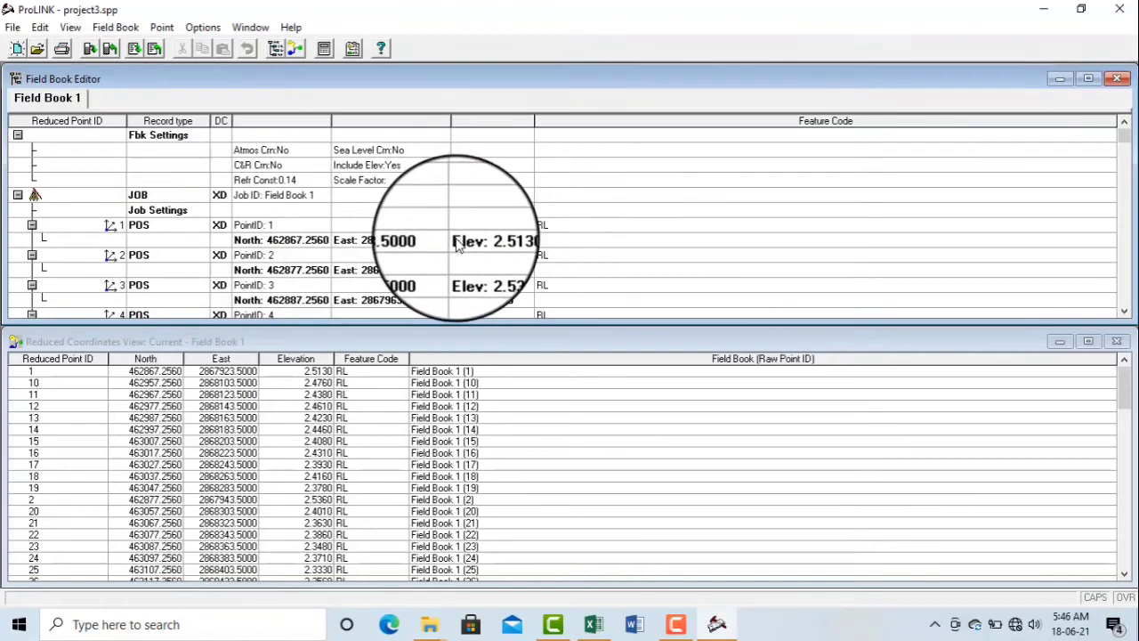
left_click(1119, 10)
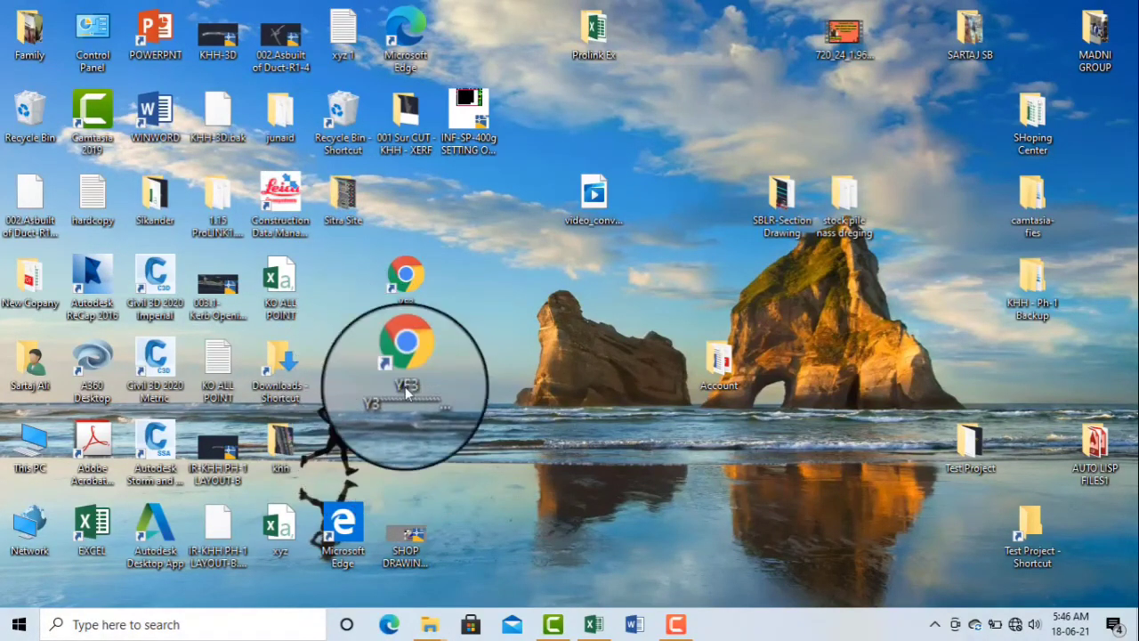
- Check the file details of the exported SDR file 12 in the Prolink Ex folder
left_click(676, 624)
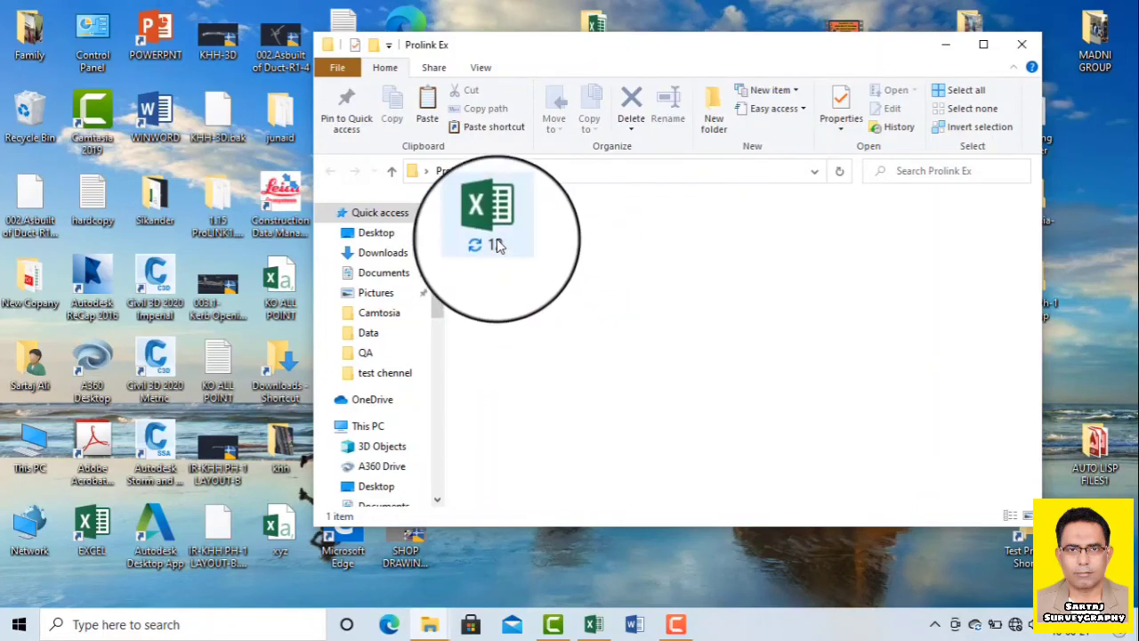
mouse_move(497, 246)
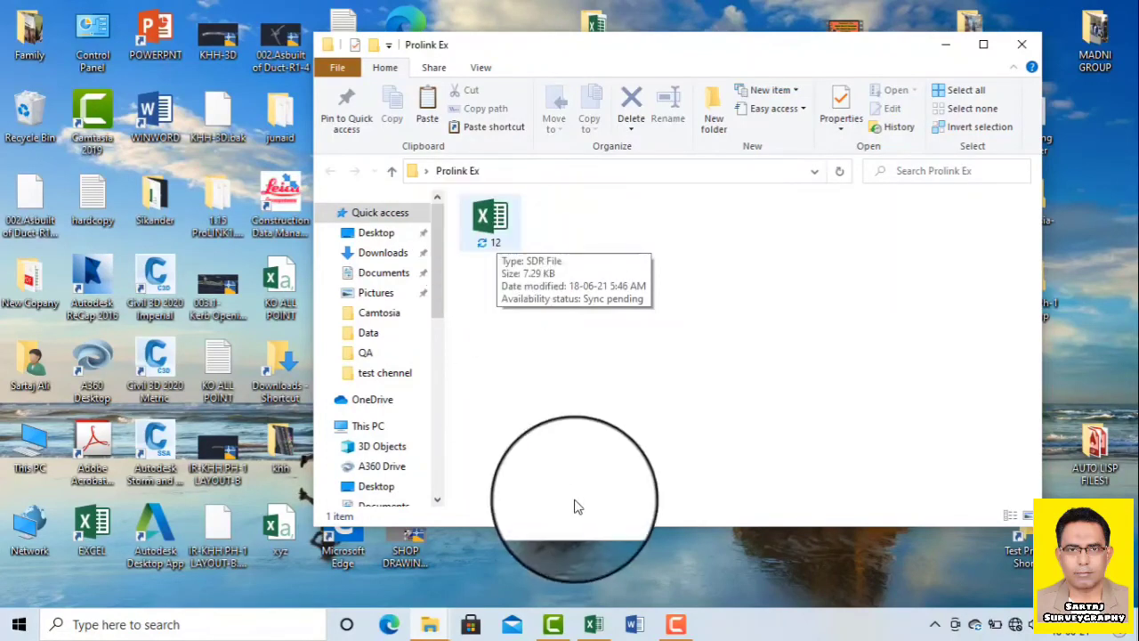
mouse_move(486, 226)
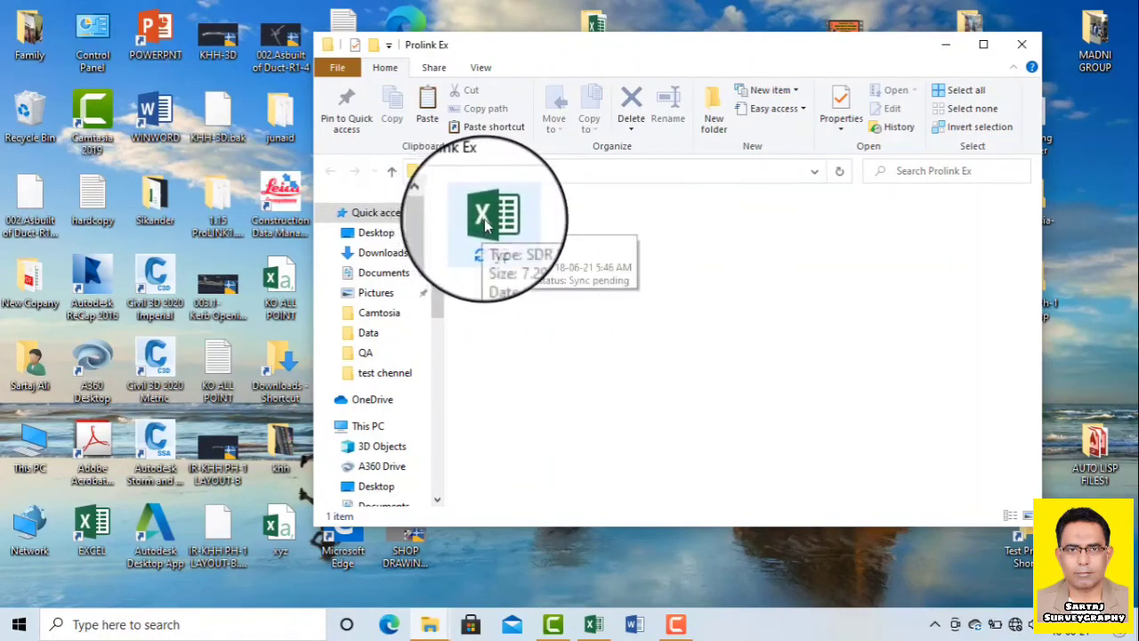